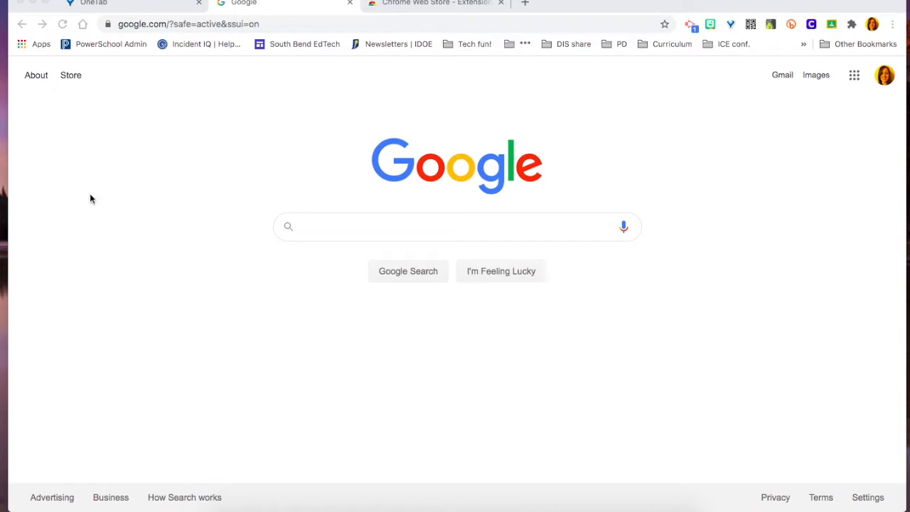
- Open the Chrome Web Store from the Chrome apps page and close the duplicate store page
left_click(37, 45)
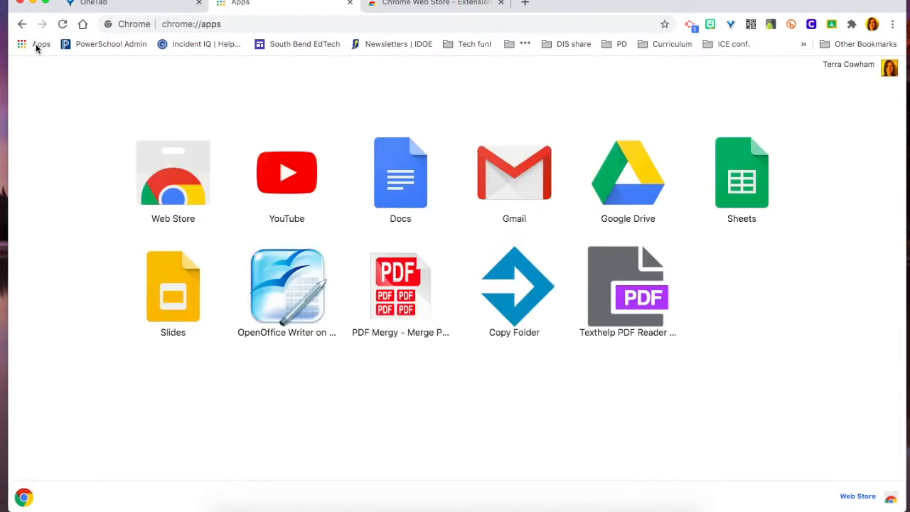
left_click(175, 182)
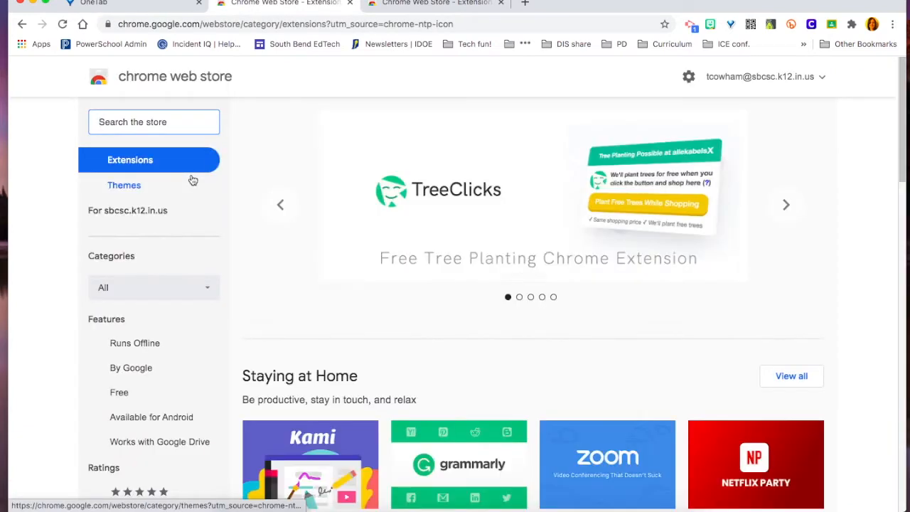
left_click(411, 4)
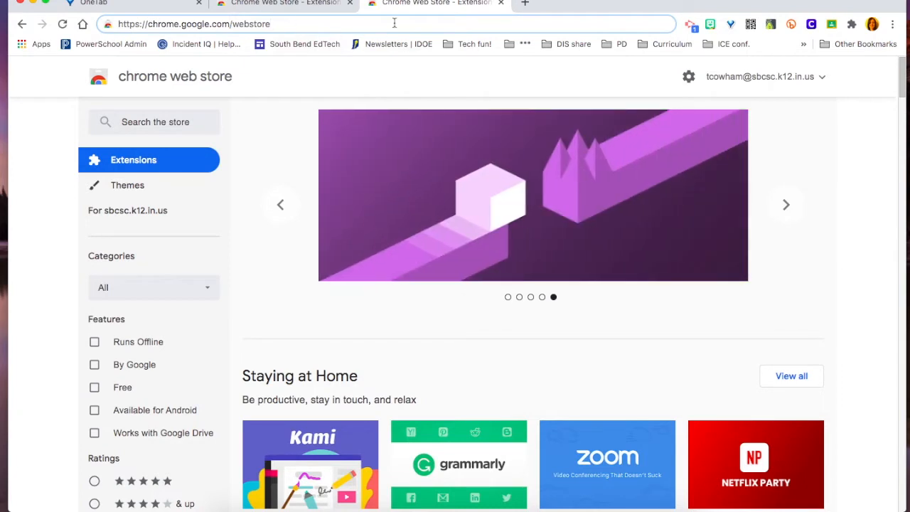
left_click(502, 3)
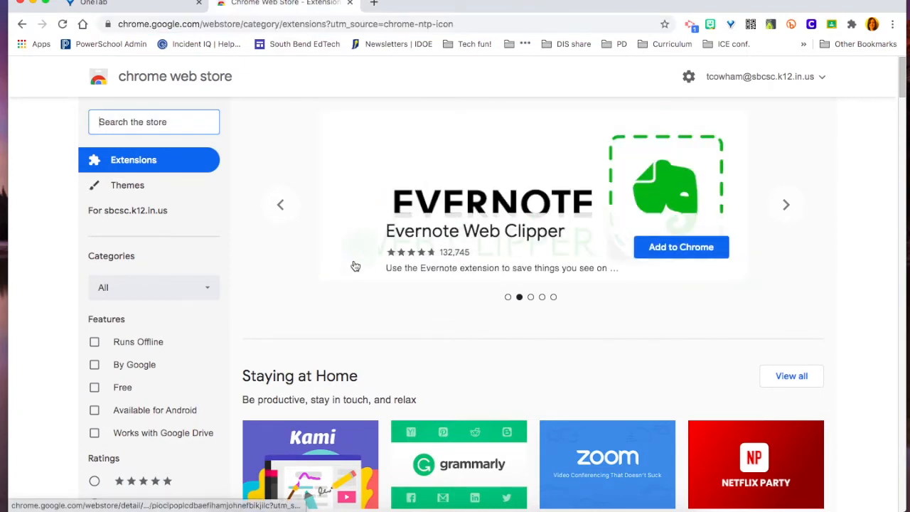
- Search the Chrome Web Store for "read&write" and look through the matching extensions
left_click(203, 122)
type("read&write")
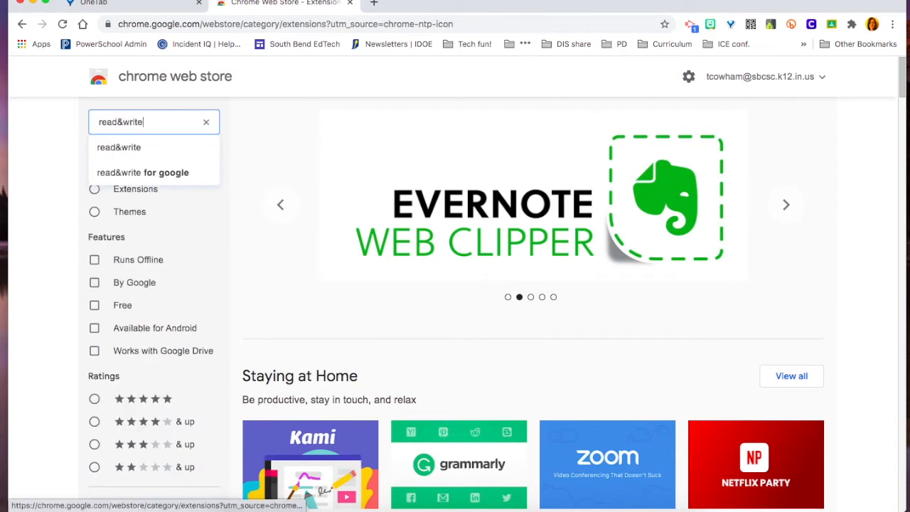
key("Return")
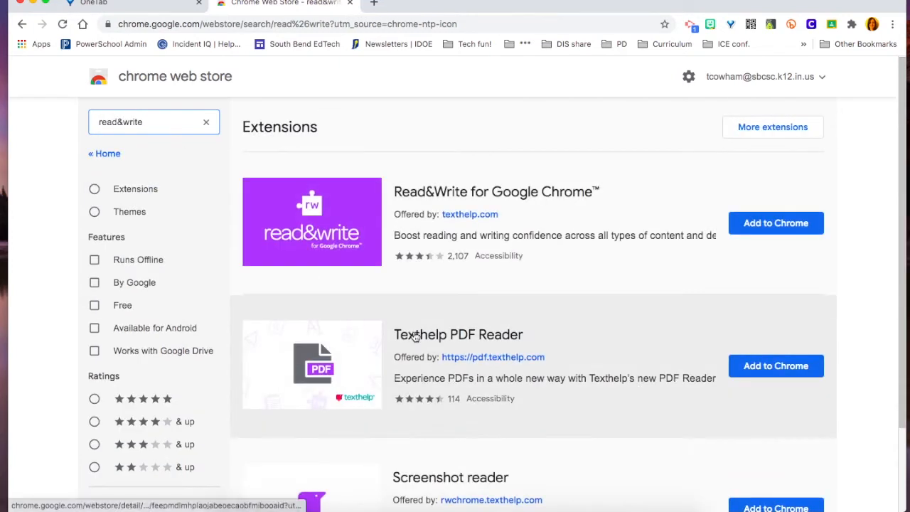
scroll(552, 356, "down", 3)
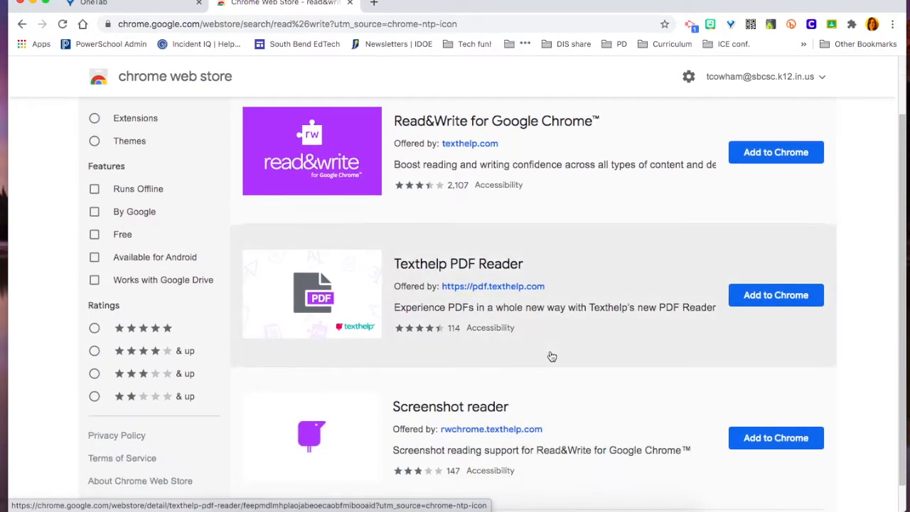
scroll(552, 356, "up", 2)
scroll(552, 356, "down", 1)
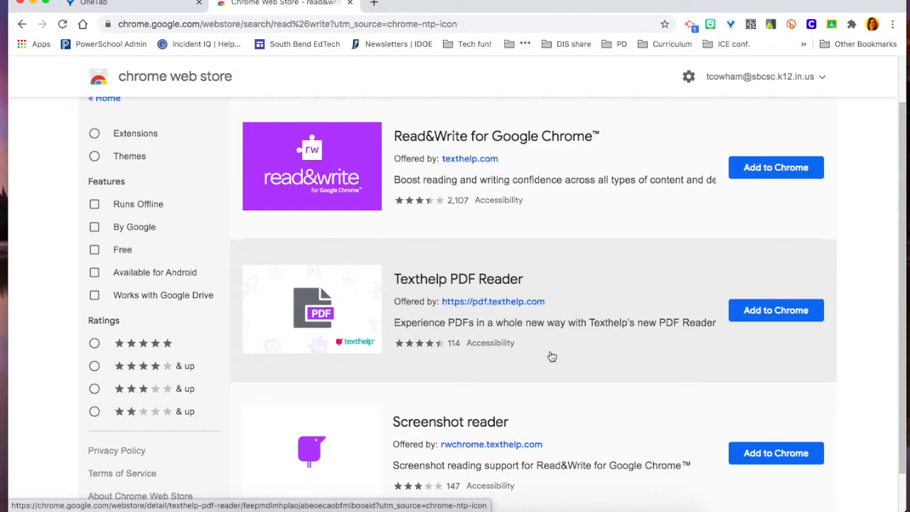
scroll(552, 357, "up", 2)
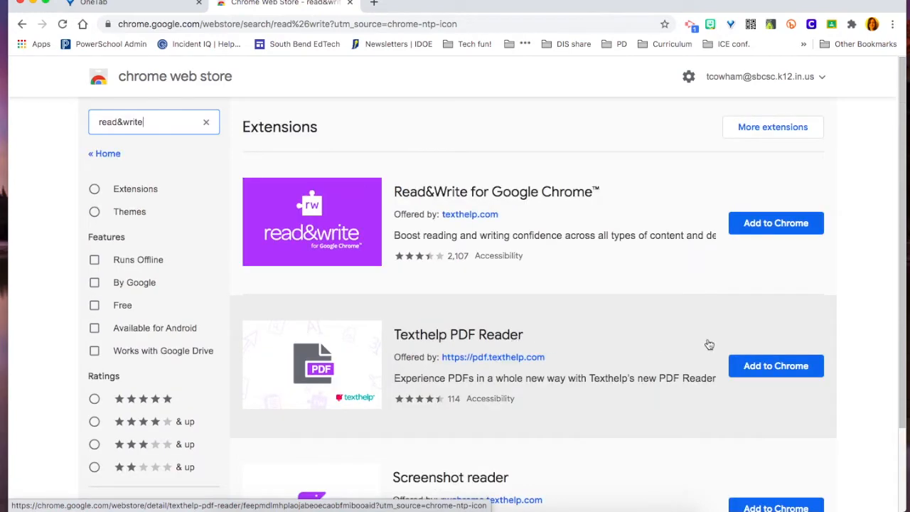
- Add the Read&Write for Google Chrome extension to the browser and dismiss its notification
left_click(780, 225)
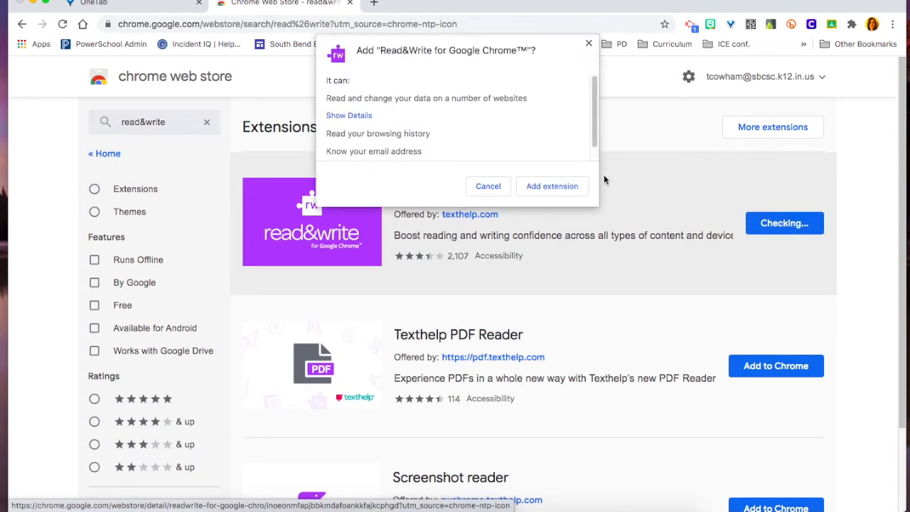
left_click(551, 185)
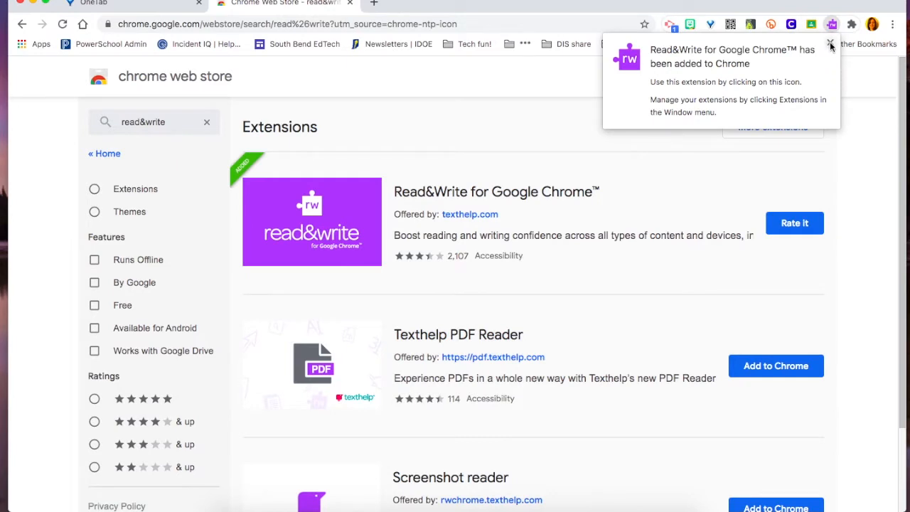
left_click(831, 46)
- Add the Texthelp PDF Reader extension to the browser and dismiss its notification
left_click(760, 371)
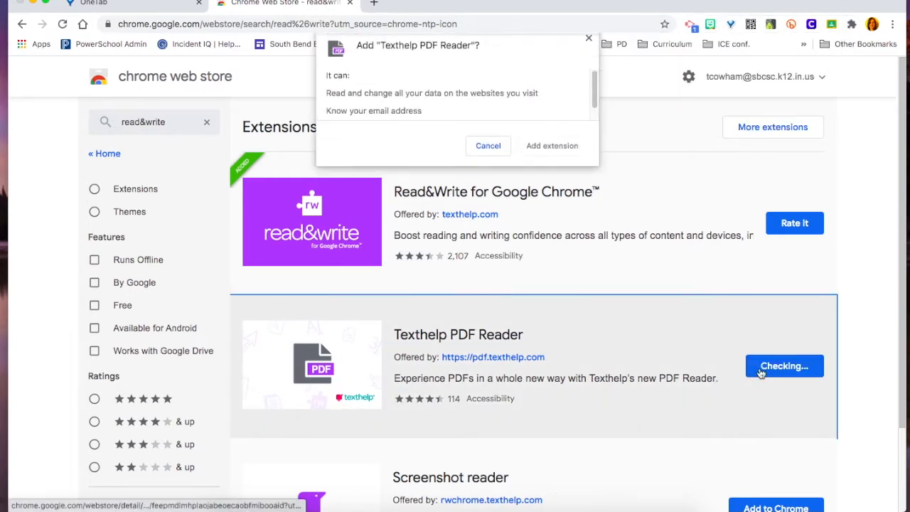
left_click(549, 149)
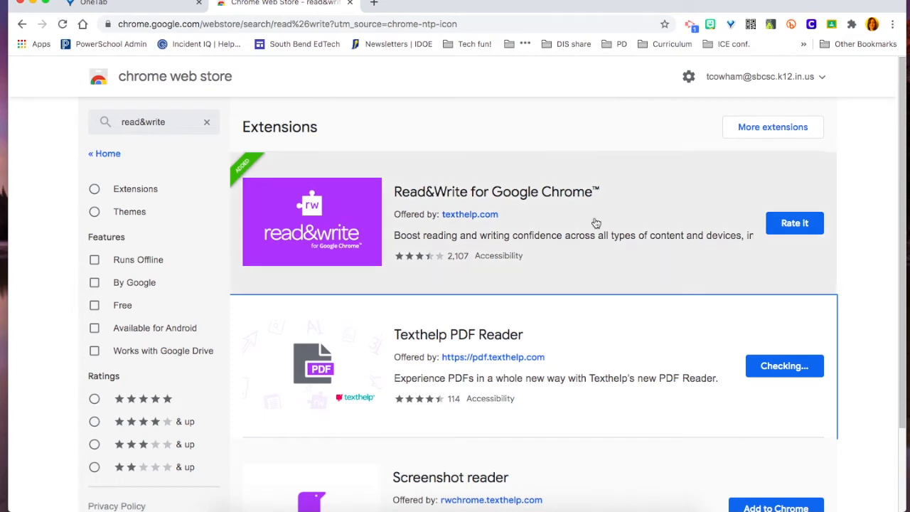
scroll(596, 221, "down", 1)
scroll(596, 221, "up", 1)
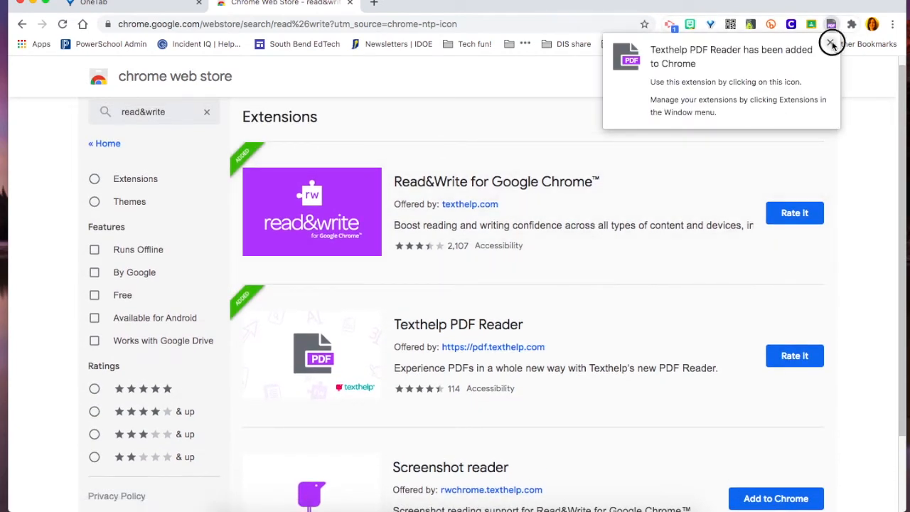
left_click(830, 43)
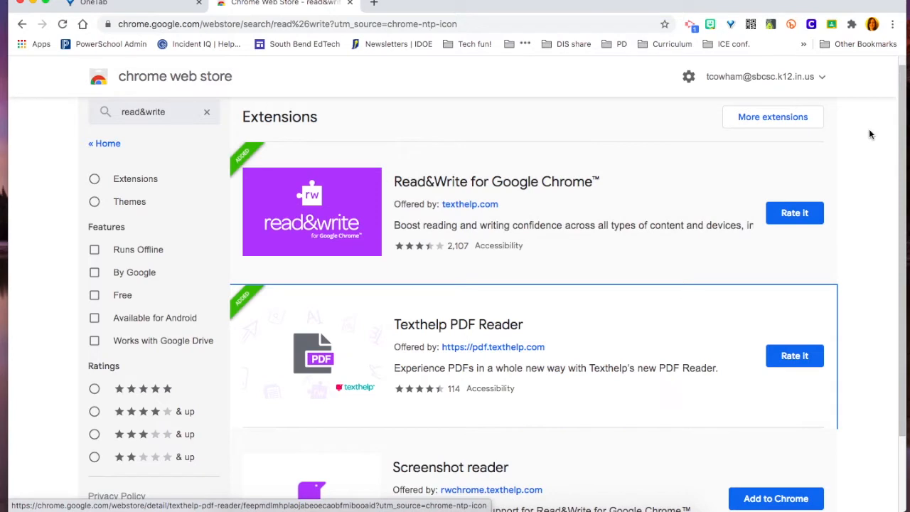
- Unpin the Clever extension, and pin Read&Write for Google Chrome and Texthelp PDF Reader for quick access
left_click(852, 24)
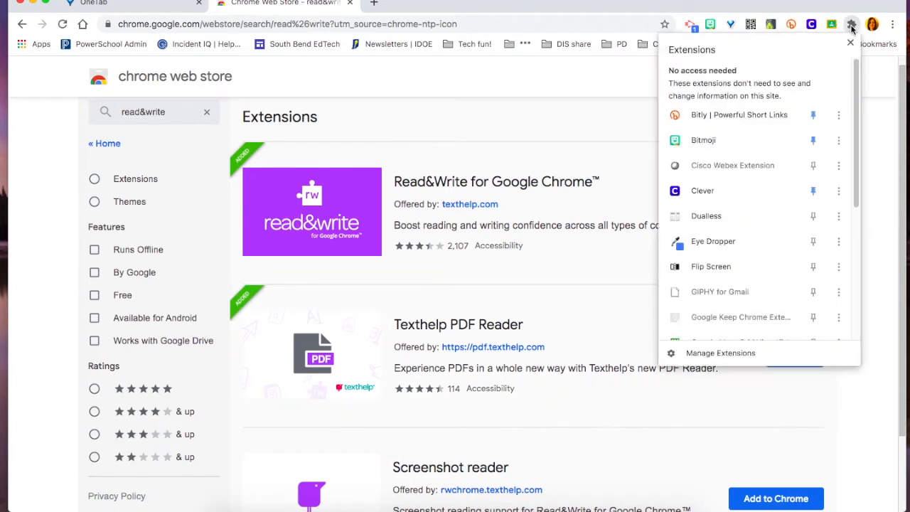
left_click(814, 192)
left_click(815, 192)
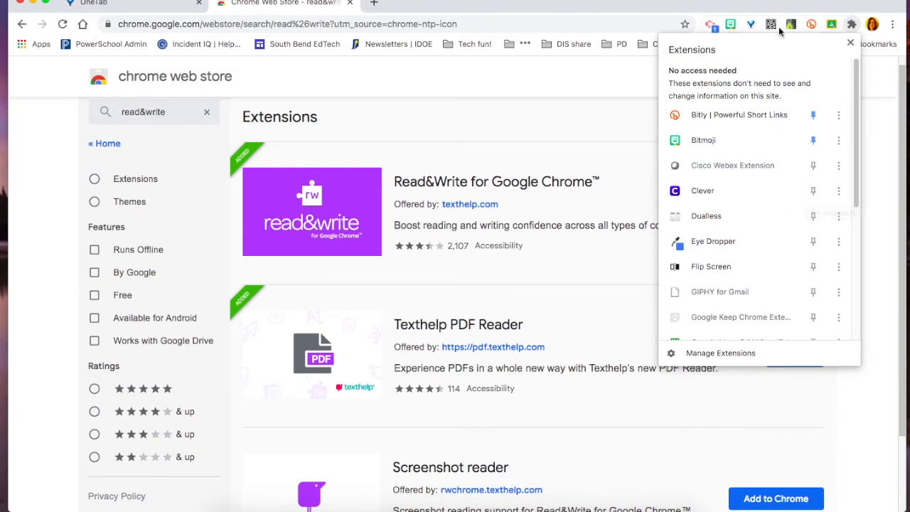
scroll(743, 199, "down", 5)
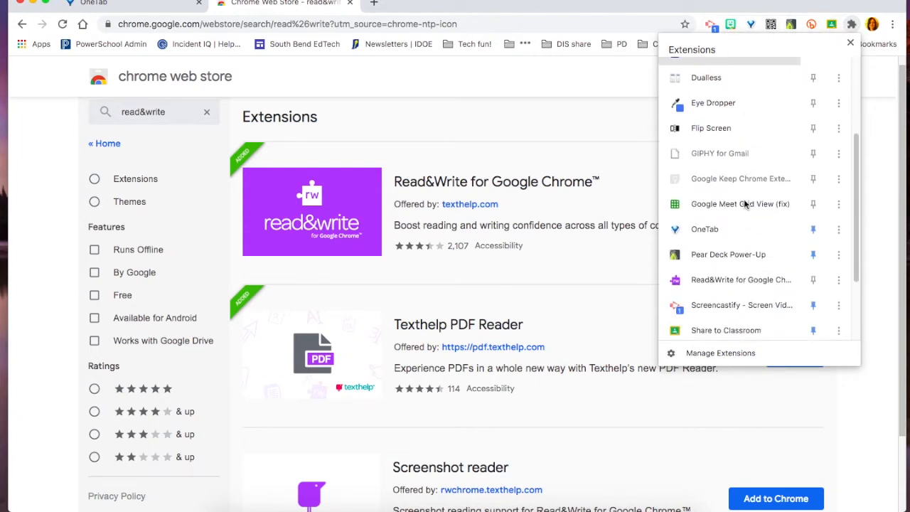
left_click(814, 207)
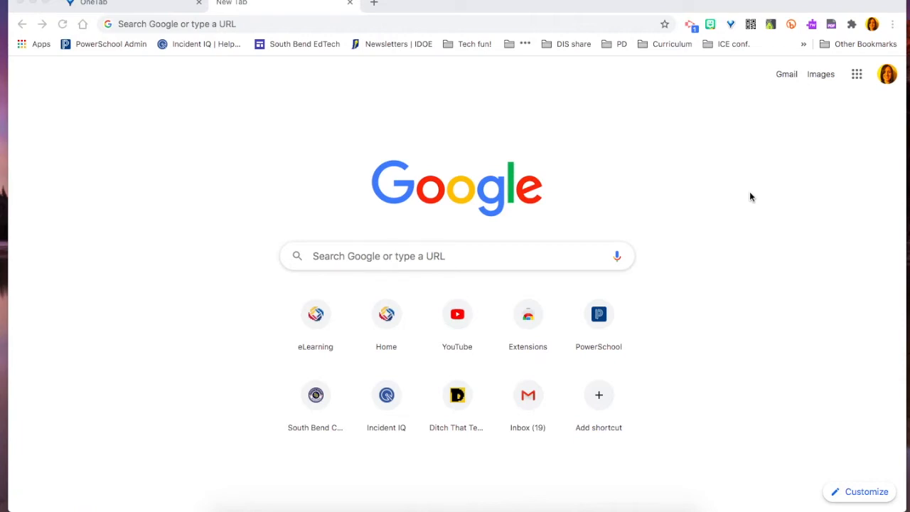
- Enable Classroom Integration in the Texthelp PDF Reader extension's options
right_click(832, 26)
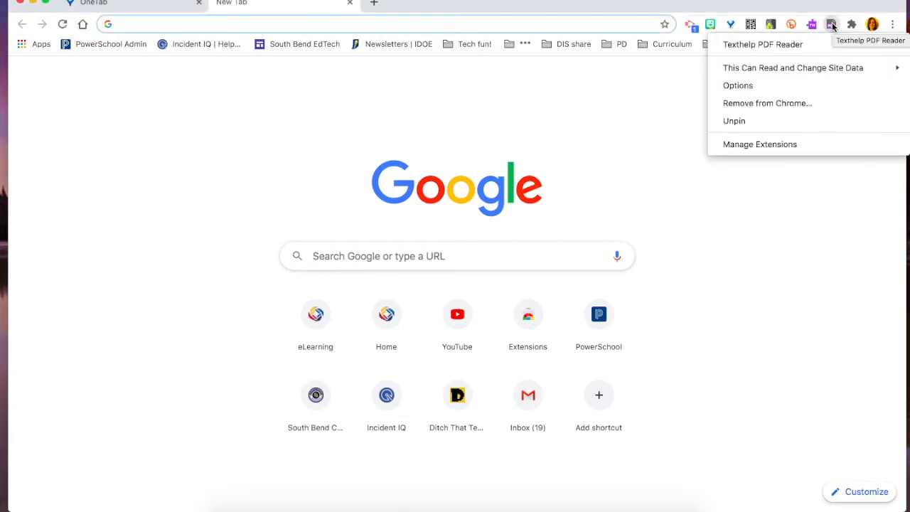
left_click(738, 86)
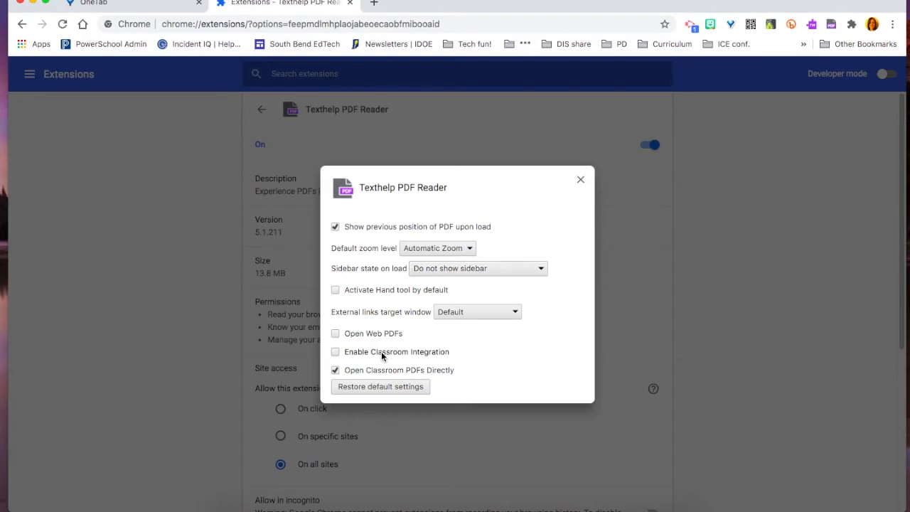
left_click(335, 353)
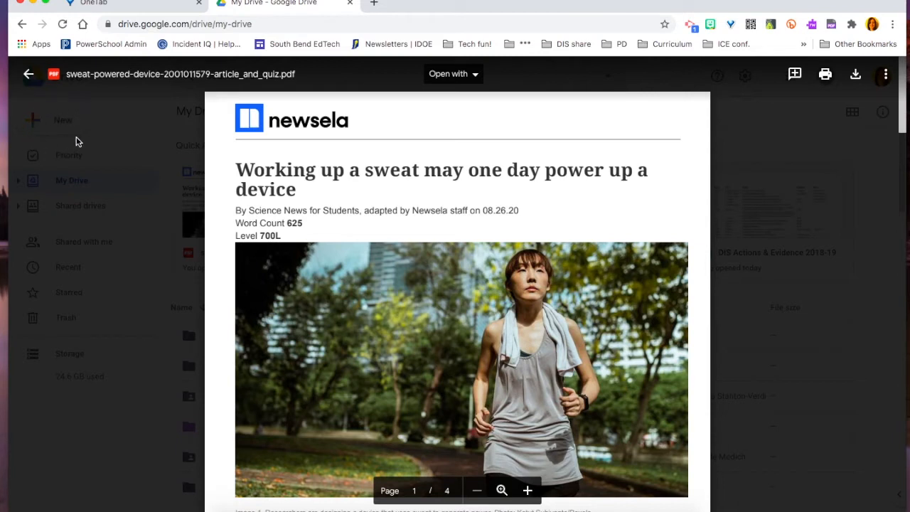
left_click(476, 75)
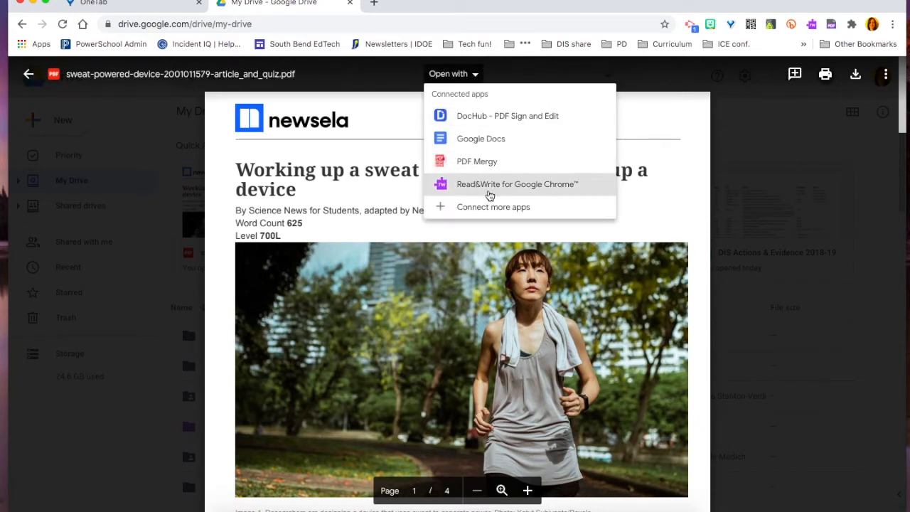
left_click(498, 186)
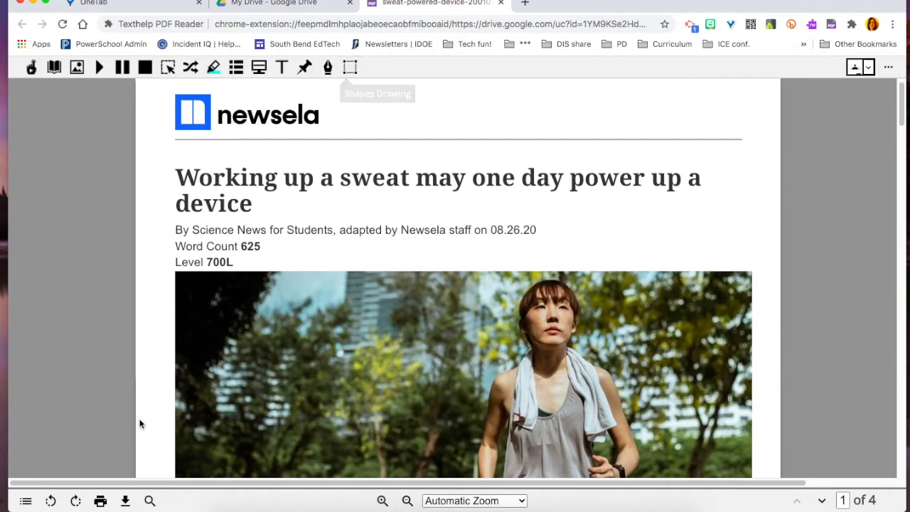
left_click(26, 502)
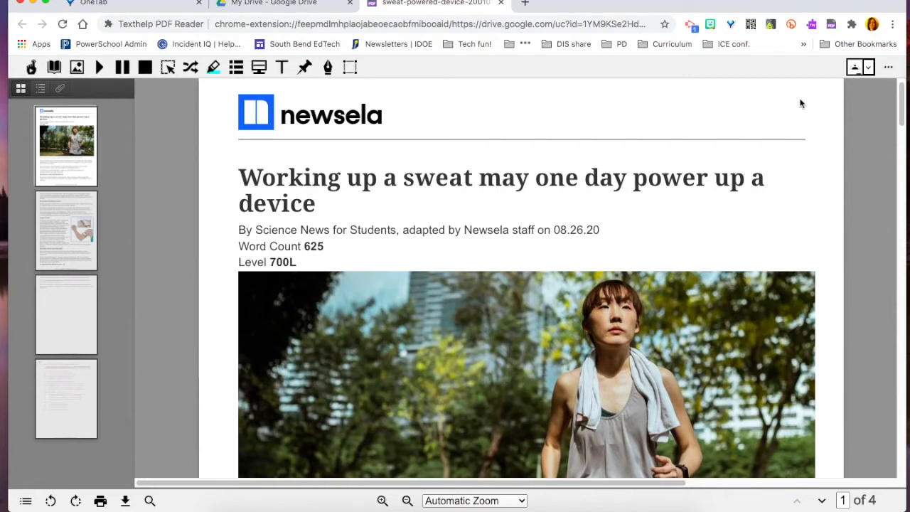
left_click(26, 502)
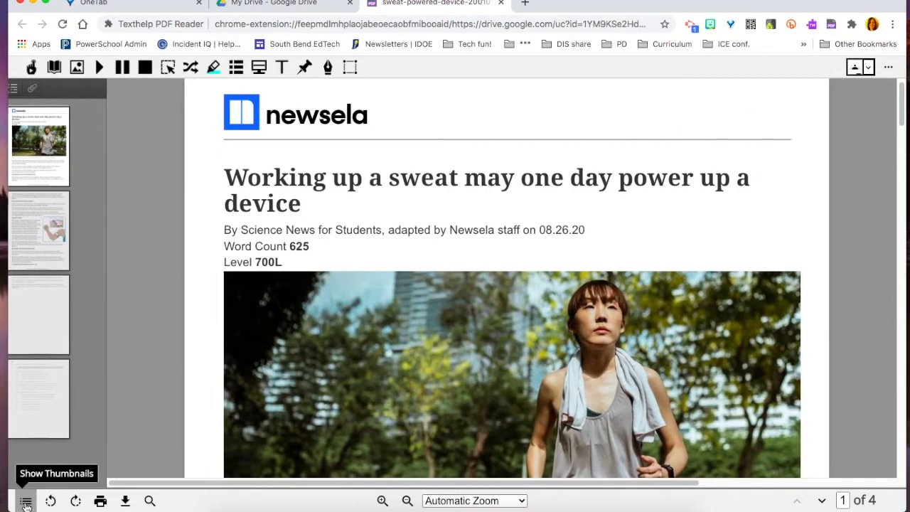
- Look up the word "Working" from the article title in the Dictionary, read through its definitions and close them
scroll(452, 304, "down", 3)
scroll(452, 303, "down", 2)
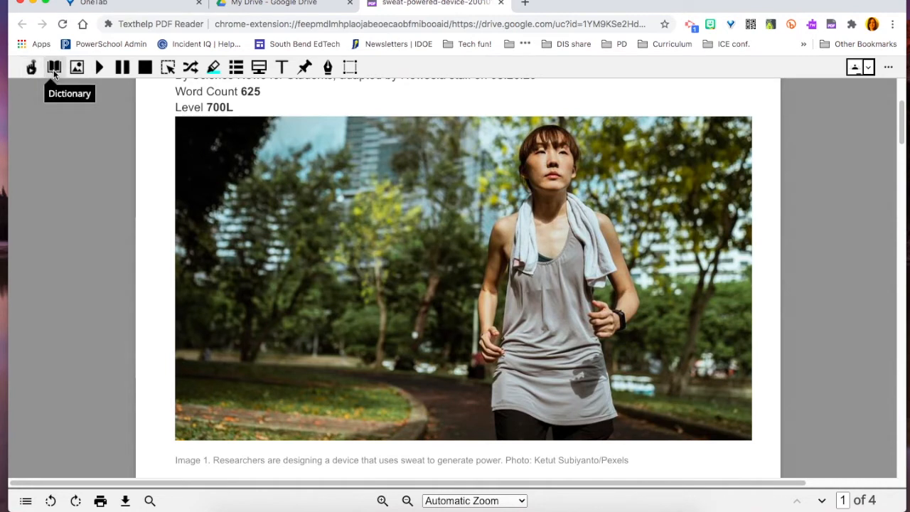
scroll(256, 158, "up", 4)
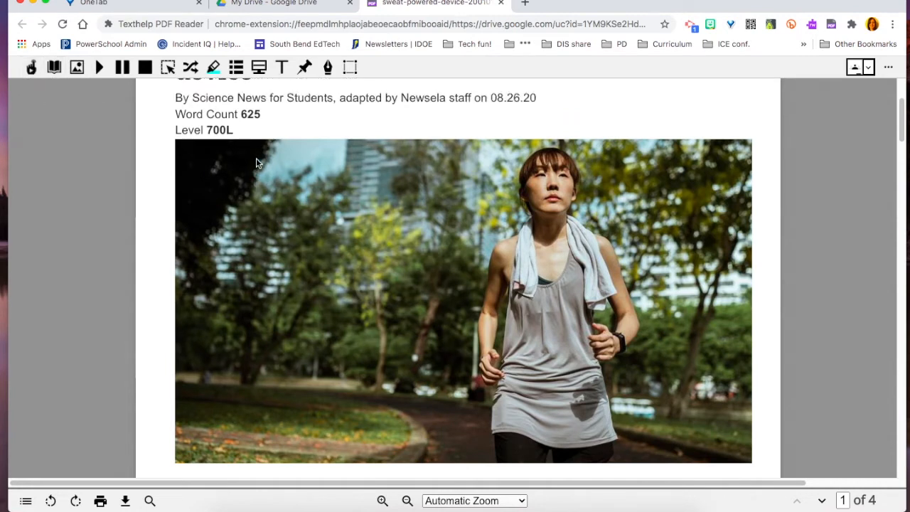
double_click(238, 173)
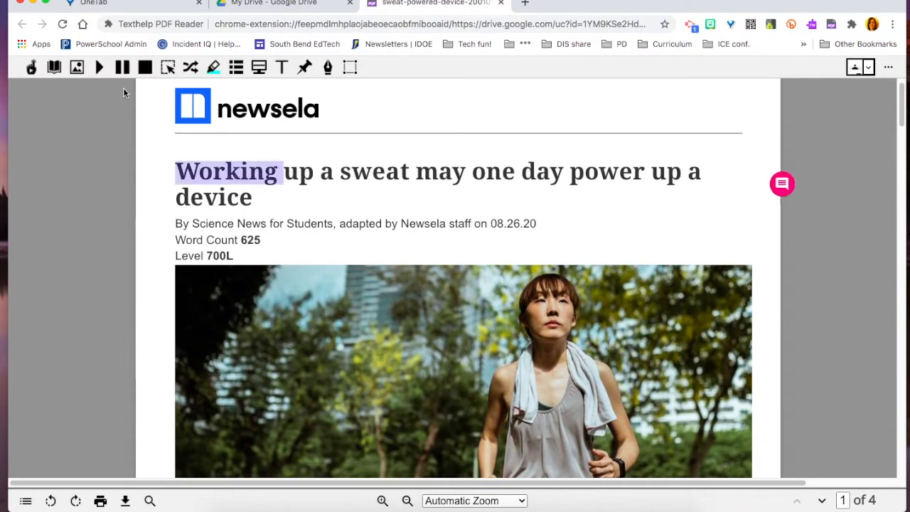
left_click(54, 67)
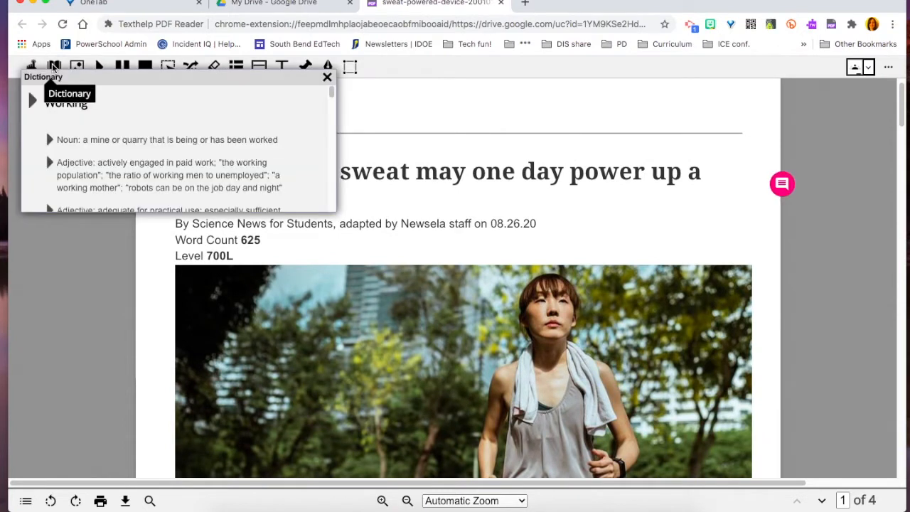
scroll(248, 169, "down", 2)
scroll(249, 169, "down", 2)
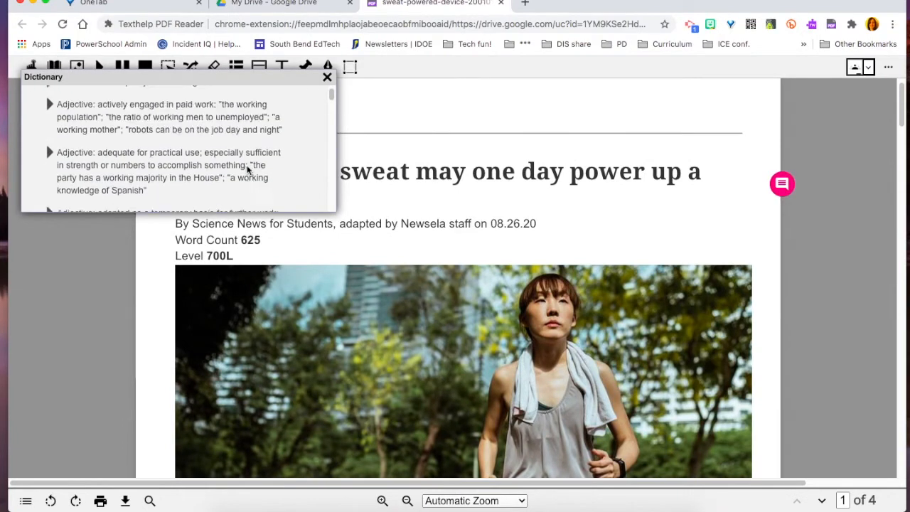
scroll(260, 142, "up", 4)
left_click(327, 77)
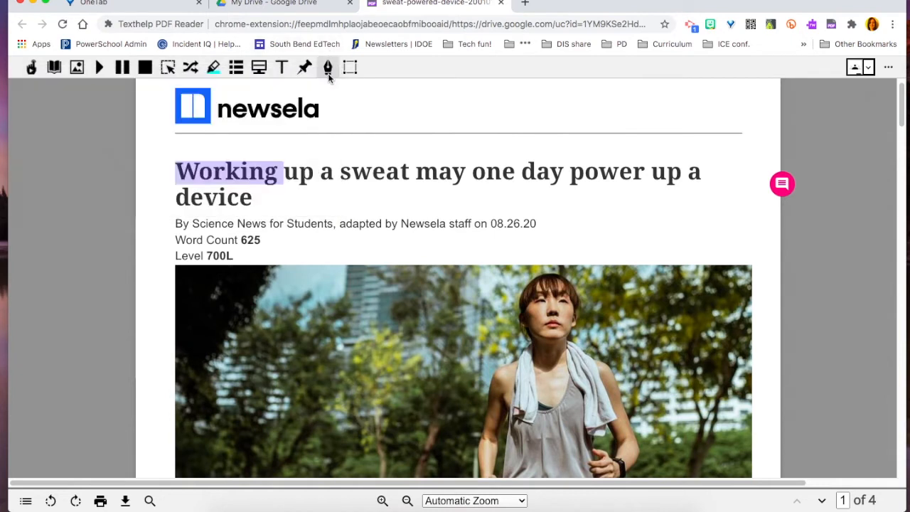
- Look up the selected word "Working" in the Picture Dictionary, close the pictures and continue down the article
left_click(77, 68)
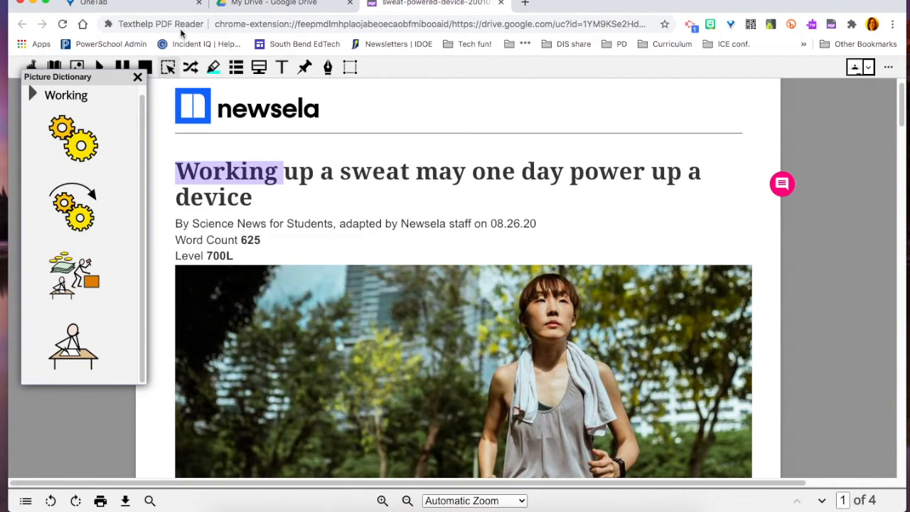
right_click(137, 77)
left_click(137, 77)
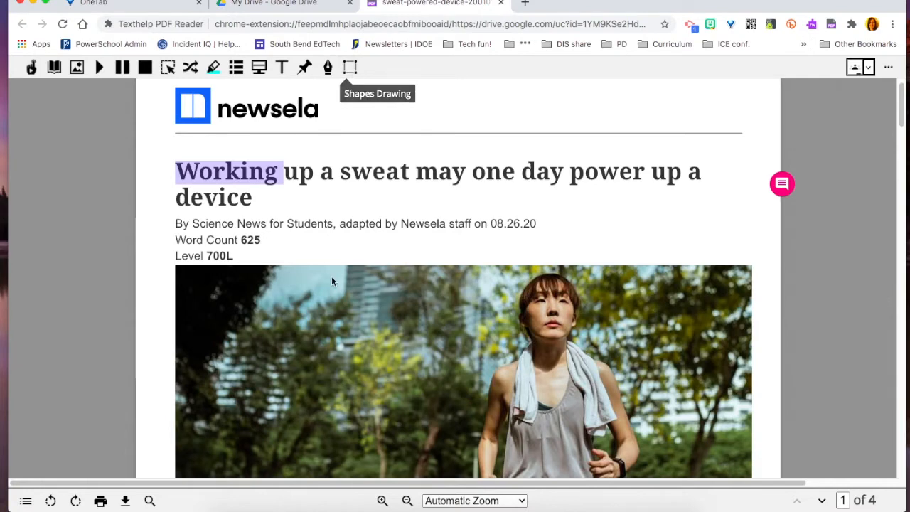
scroll(370, 308, "down", 3)
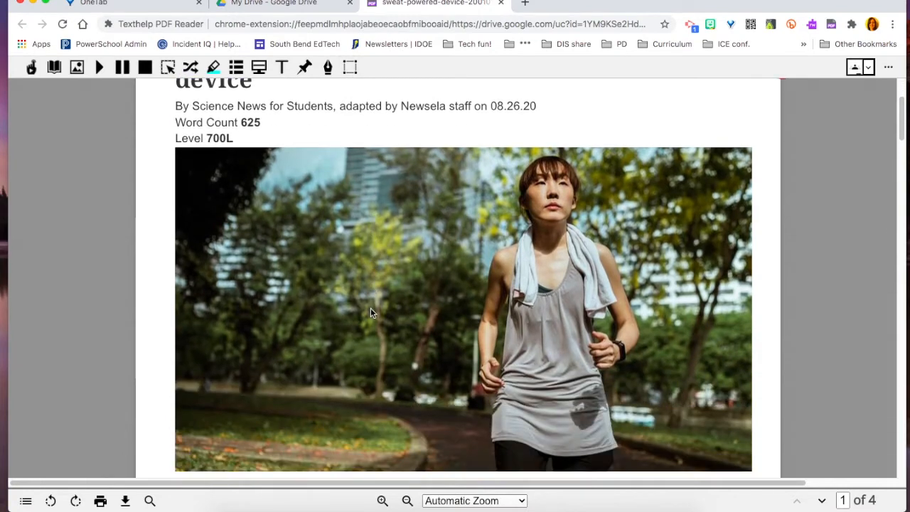
- Highlight the word "Sweat" in cyan at the start of the article's first paragraph
scroll(371, 311, "down", 8)
scroll(371, 312, "down", 2)
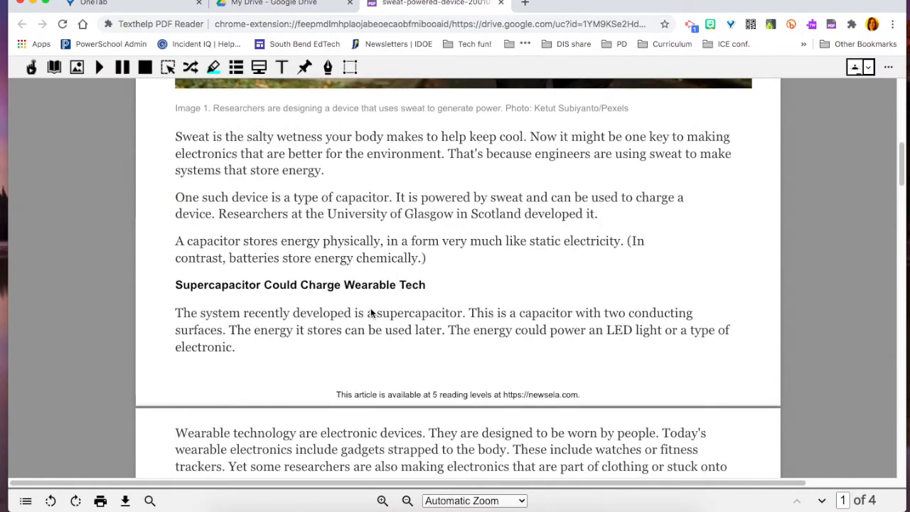
left_click(210, 72)
double_click(191, 137)
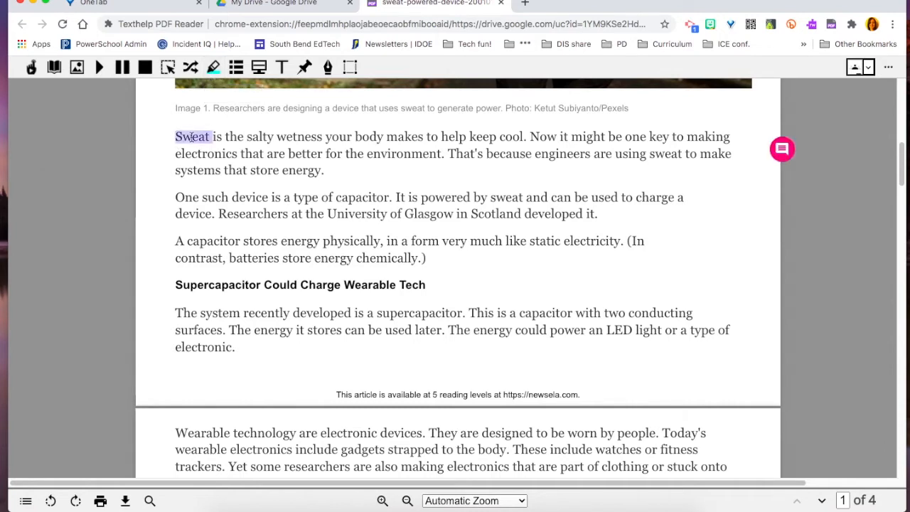
left_click(215, 69)
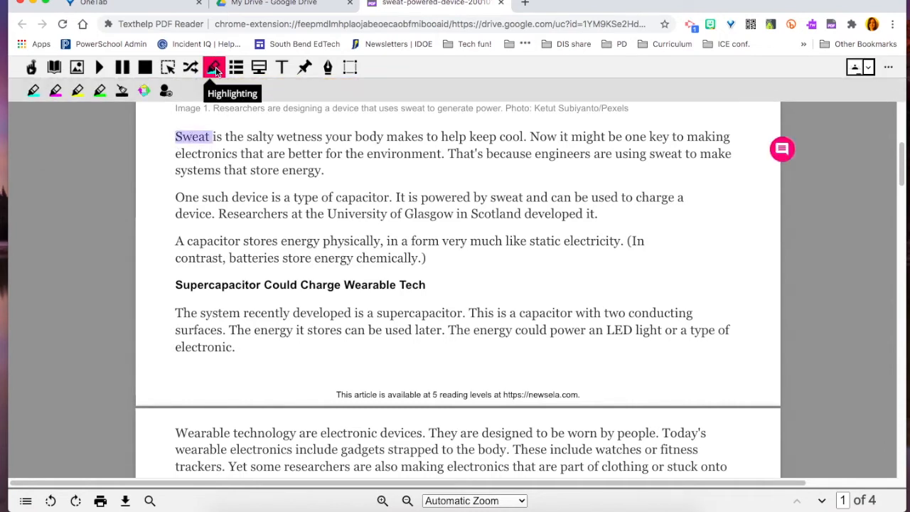
left_click(32, 92)
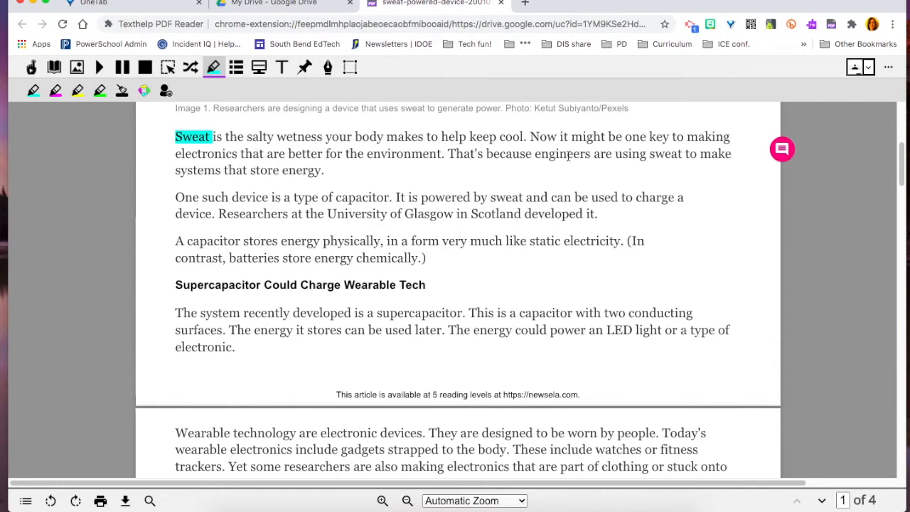
- Highlight the words "engineers", "capacitor" and "physically" in cyan in the article's opening paragraphs
double_click(568, 154)
left_click(32, 91)
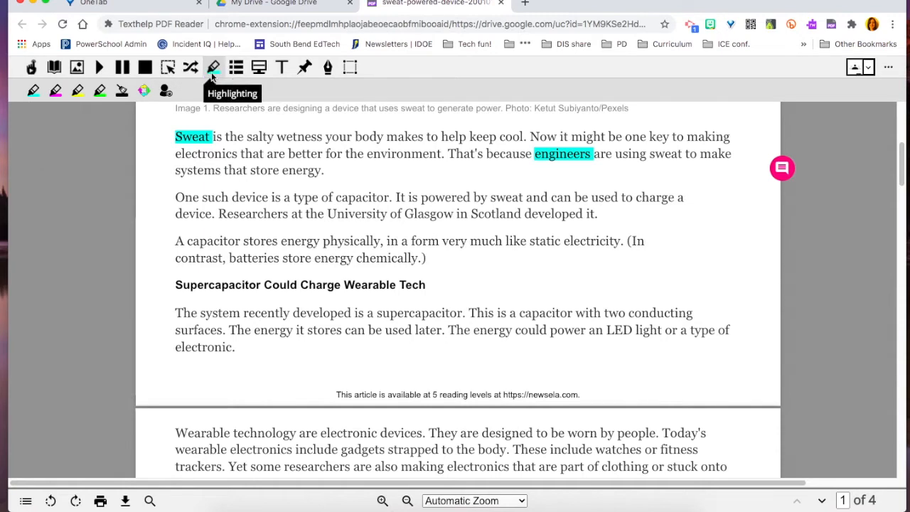
double_click(214, 241)
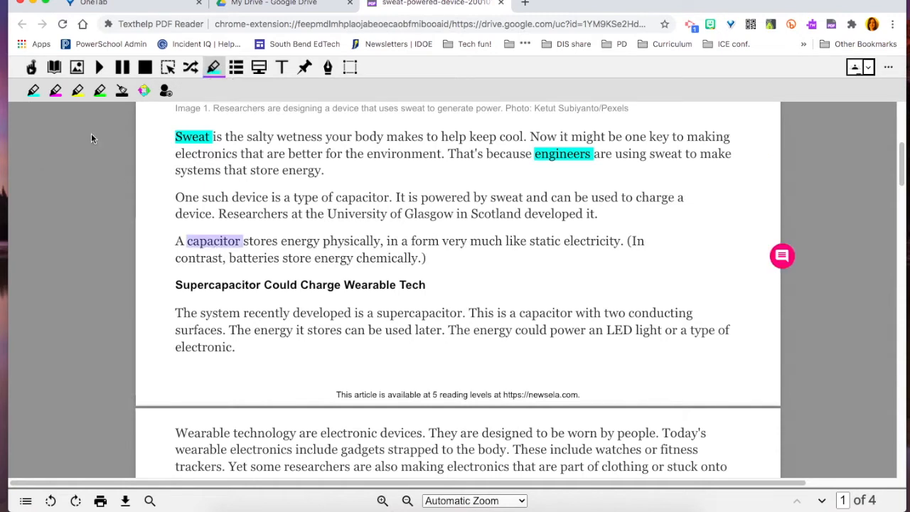
left_click(34, 90)
double_click(352, 241)
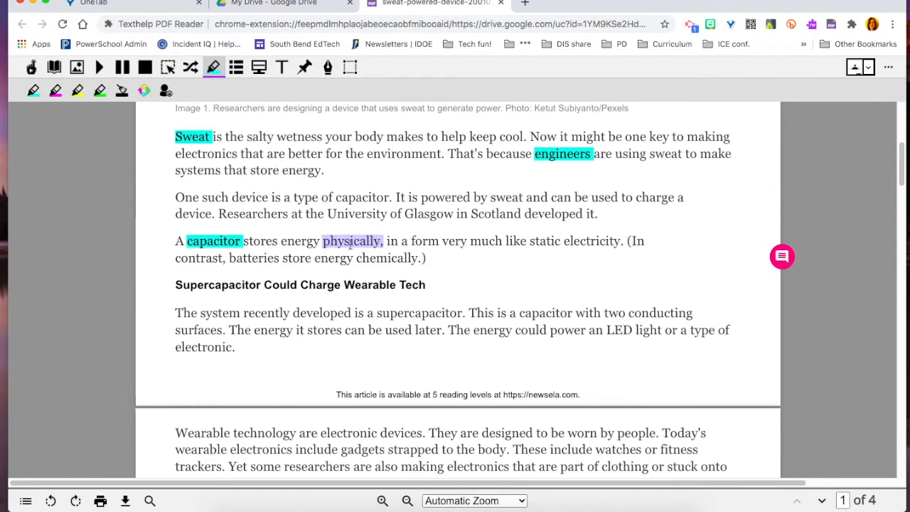
left_click(33, 90)
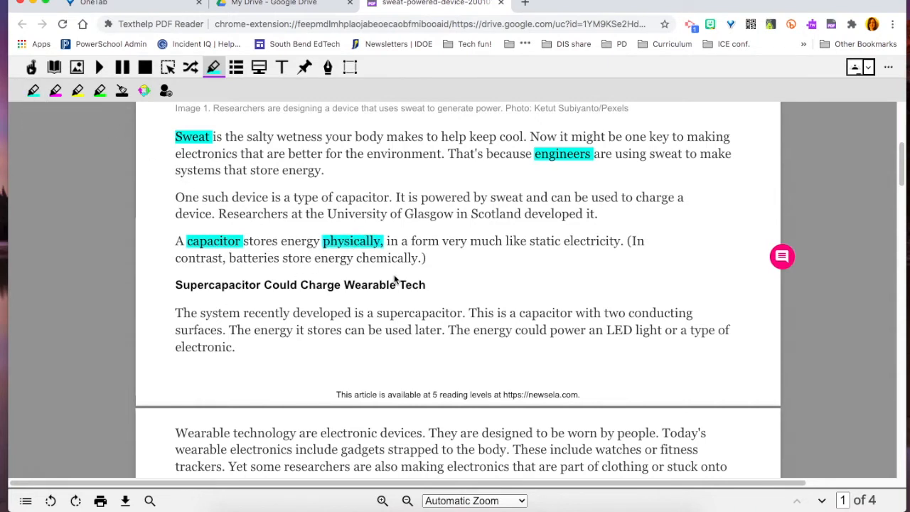
- Generate a vocabulary list document from the highlighted words and look over its word table
left_click(237, 69)
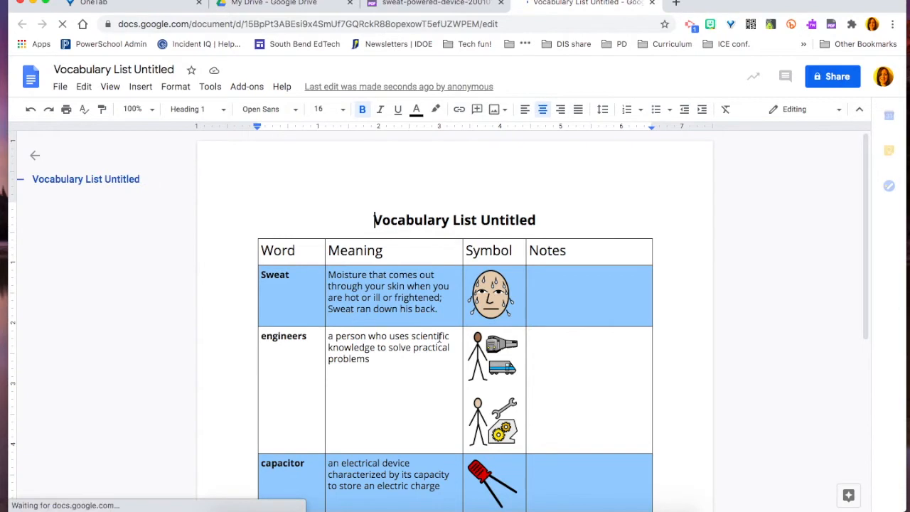
scroll(349, 318, "down", 1)
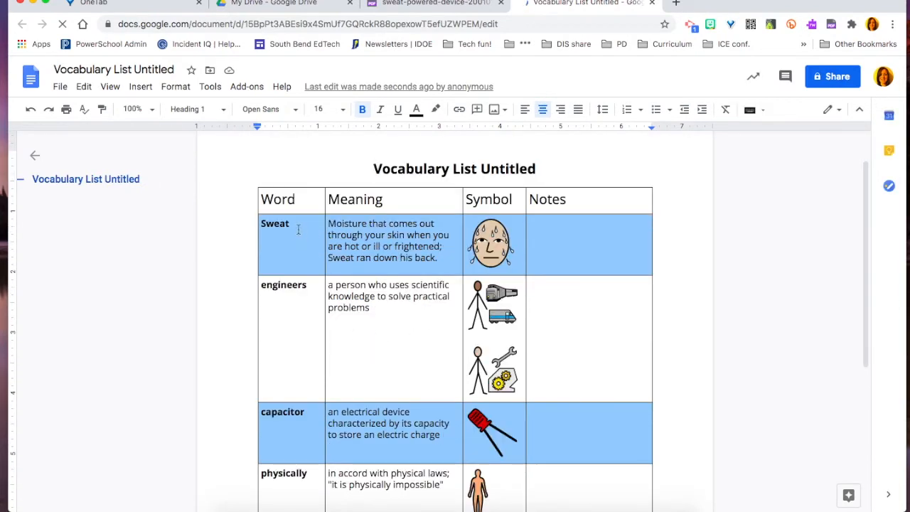
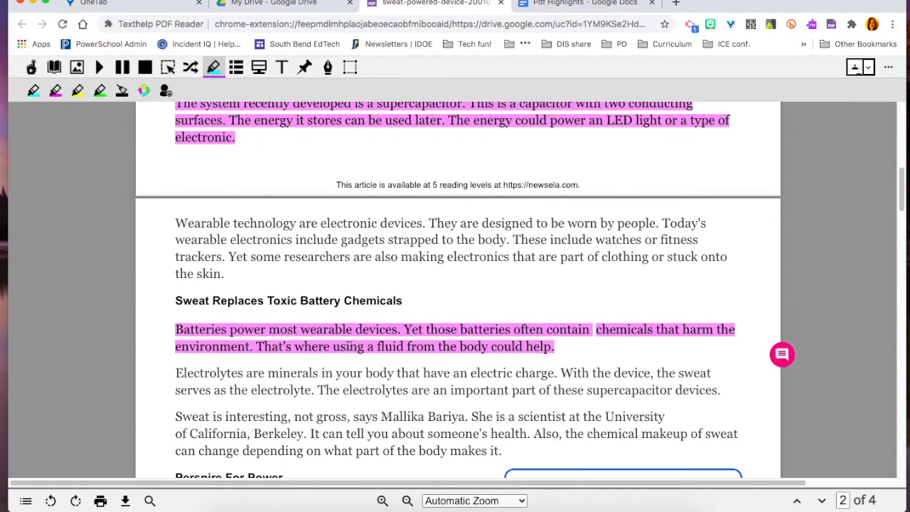
- Start a comment on "Yet those batteries often contain" under Sweat Replaces Toxic Battery Chemicals
left_click(782, 355)
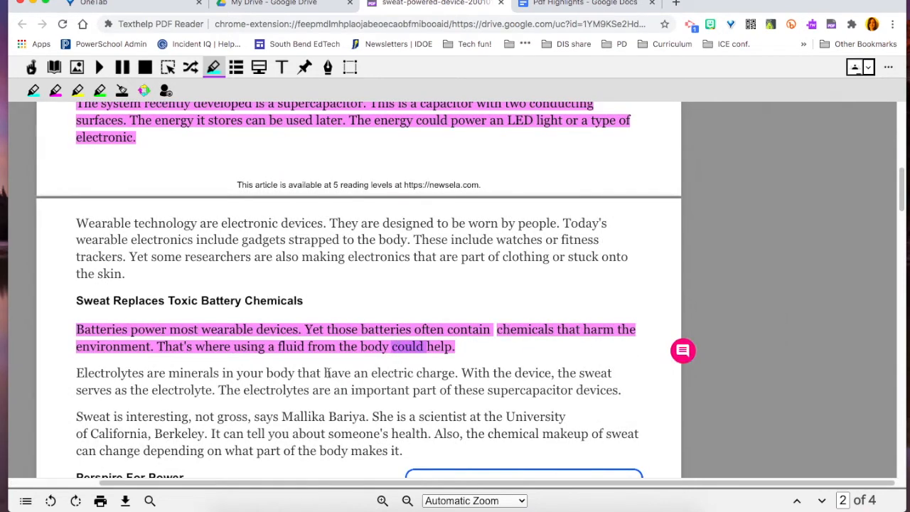
left_click_drag(436, 390, 415, 390)
left_click_drag(306, 330, 490, 331)
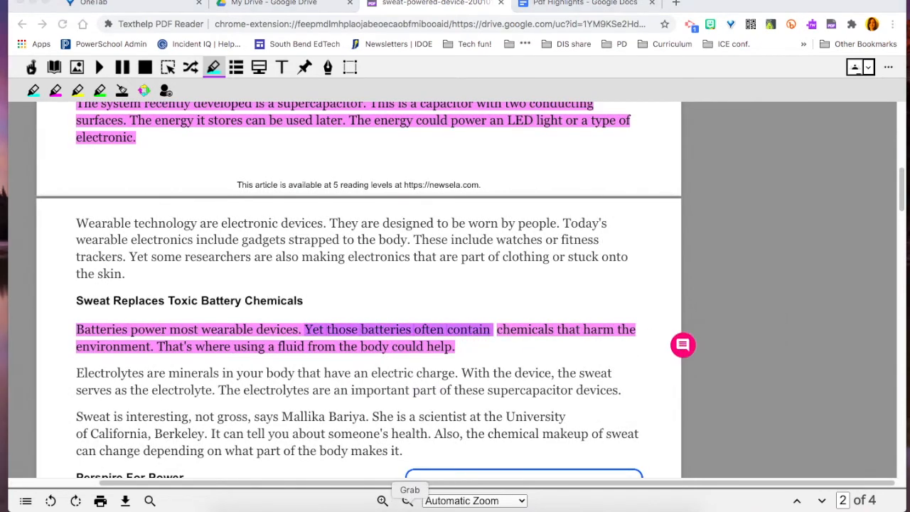
left_click(683, 345)
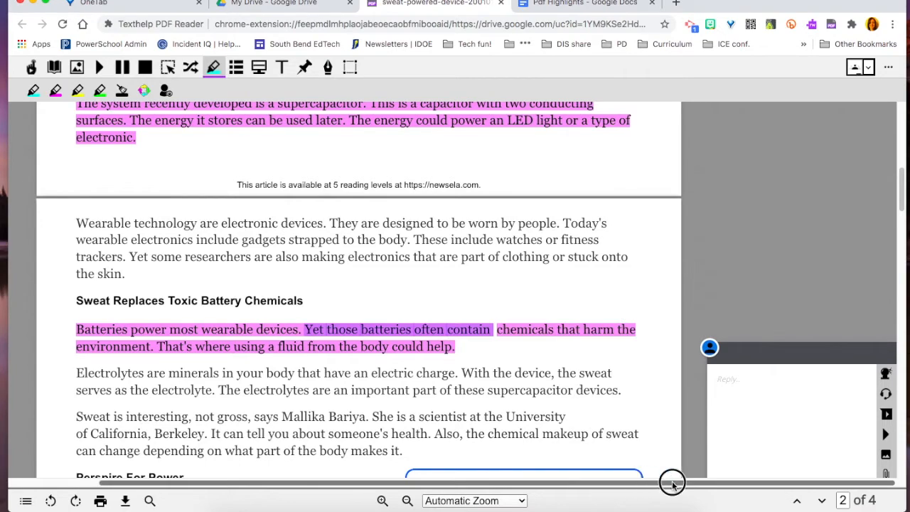
left_click_drag(902, 182, 903, 201)
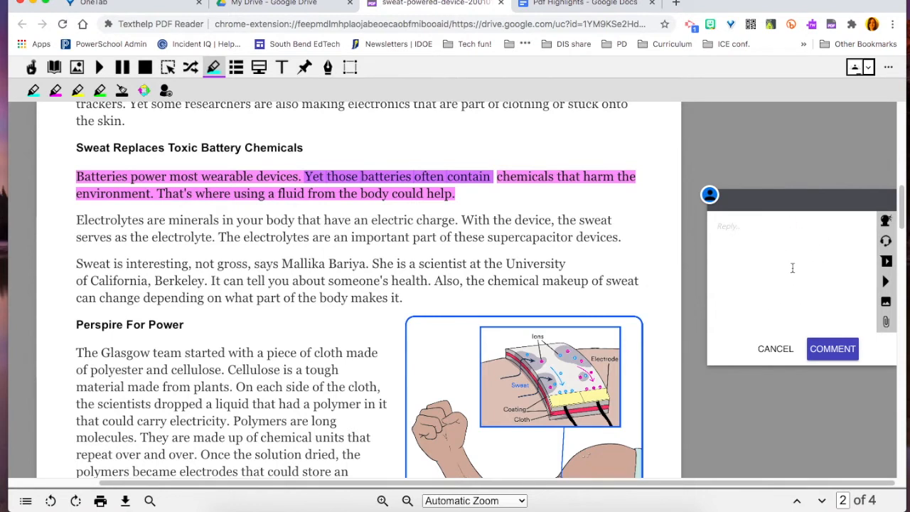
- Dictate "And anything that I say will appear in this box" into the comment, and delete the dictated text
left_click(886, 242)
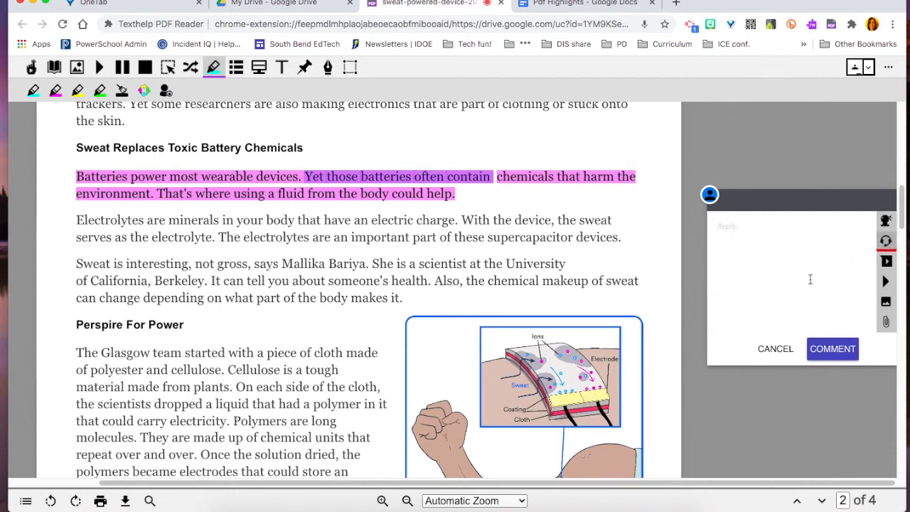
left_click(759, 229)
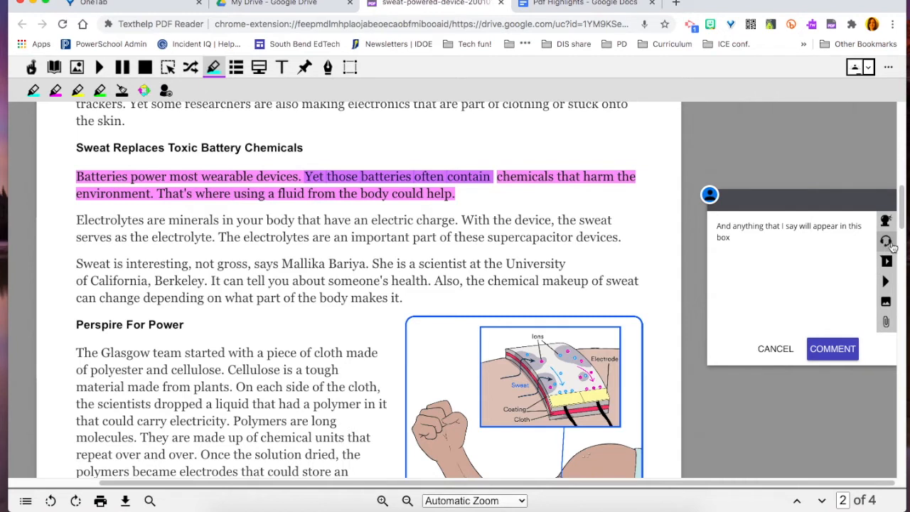
left_click_drag(732, 238, 711, 227)
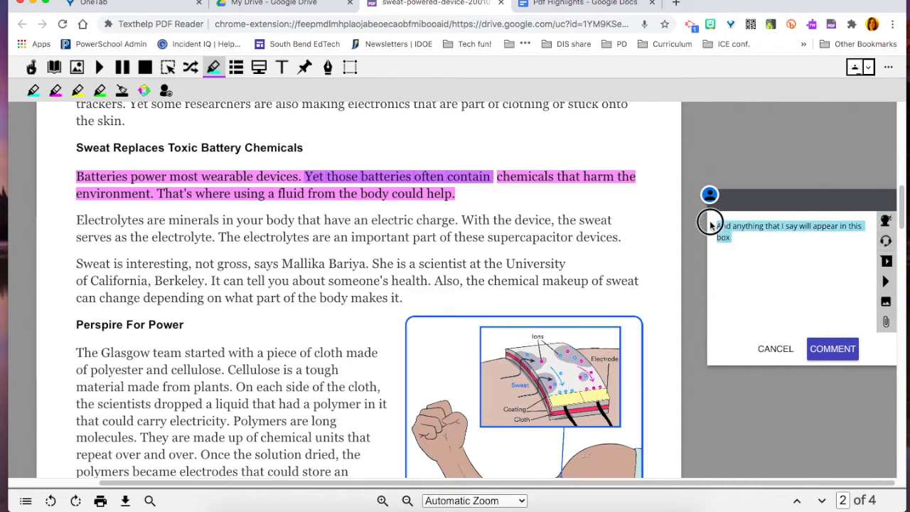
key("BackSpace")
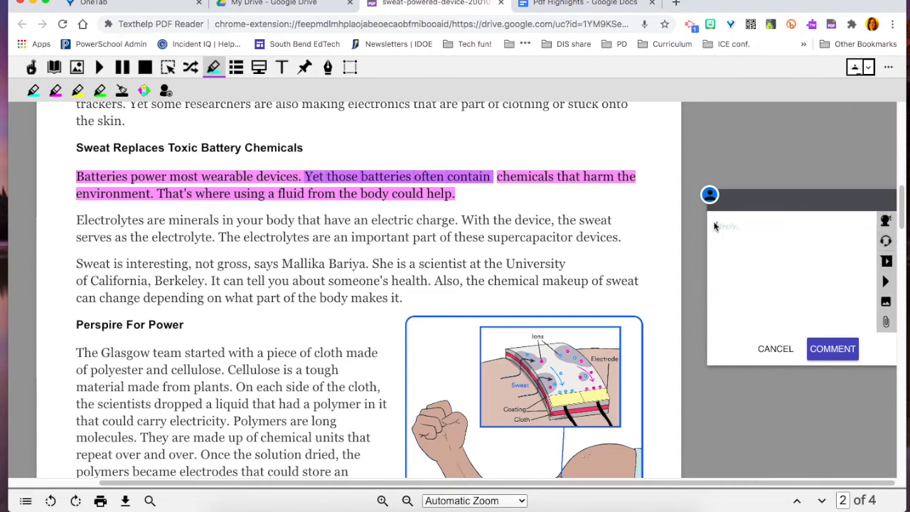
- Record a voice note for the comment, listen to its playback and post it
left_click(887, 263)
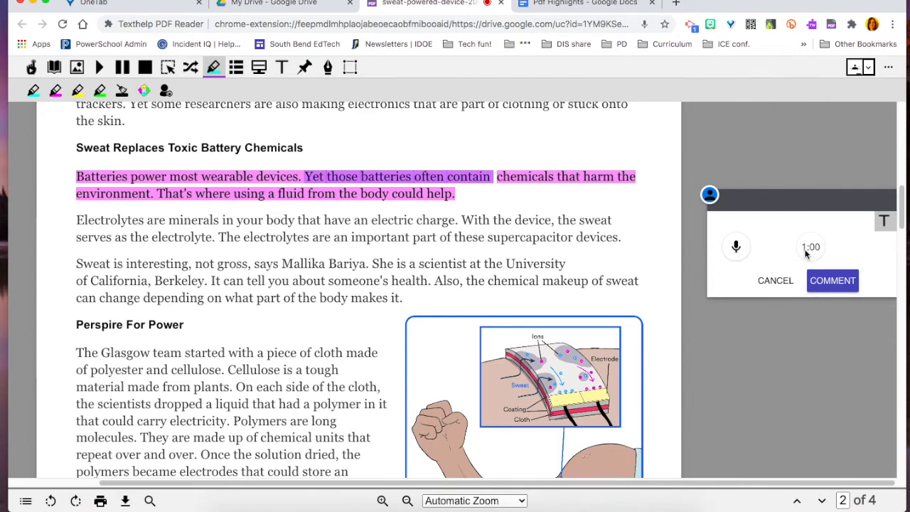
left_click(736, 248)
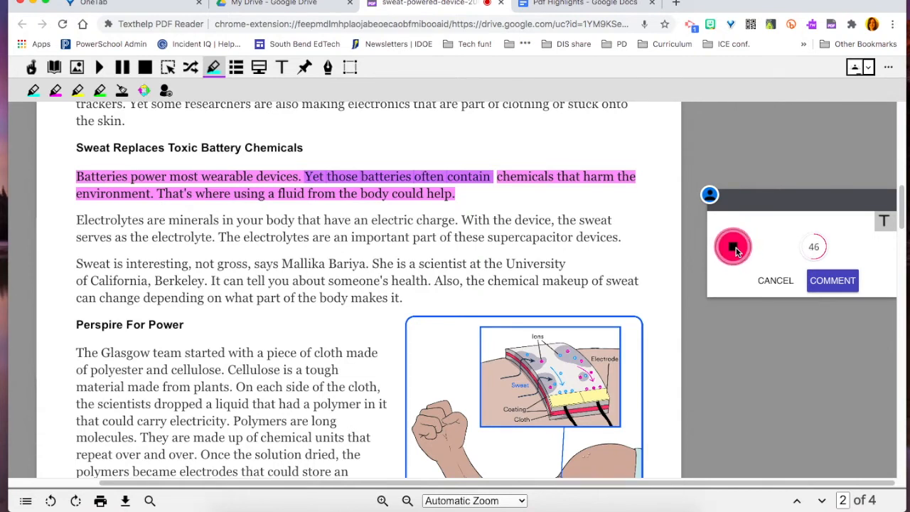
left_click(735, 249)
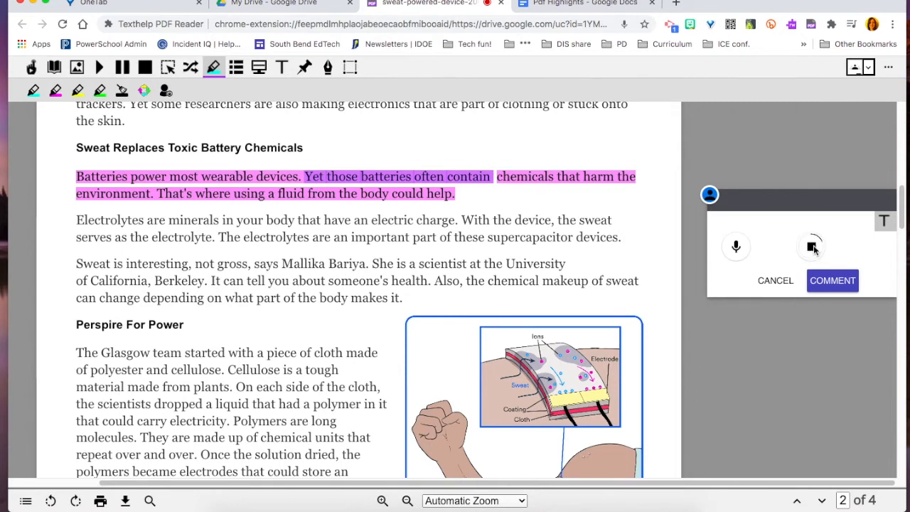
key("XF86AudioRaiseVolume")
left_click(811, 246)
left_click(833, 282)
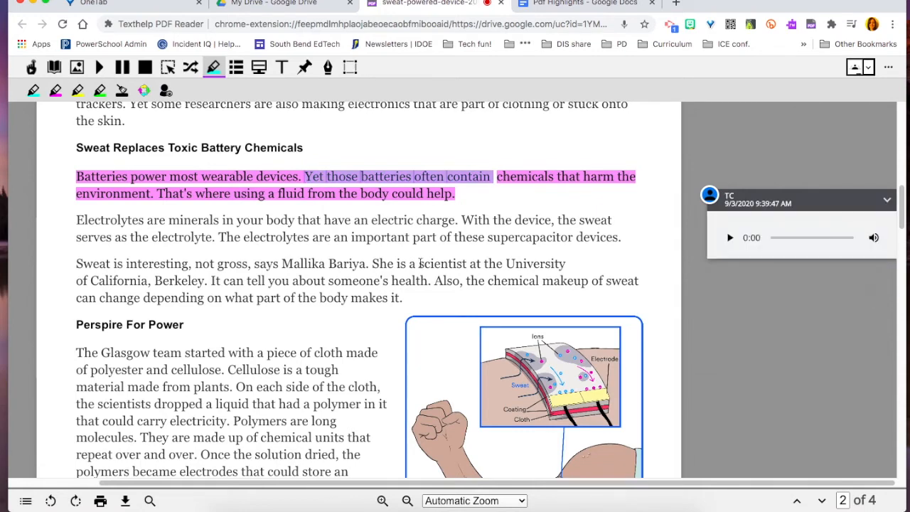
- Add a Typewriter text box below the article's last paragraph on page 3 reading "Please continue on to the next section and complete the quiz."
scroll(420, 263, "down", 3)
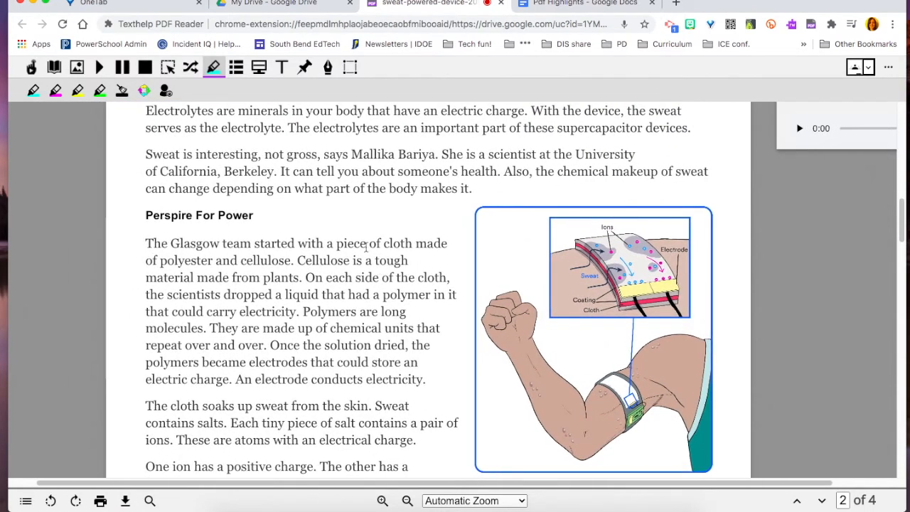
scroll(358, 239, "down", 9)
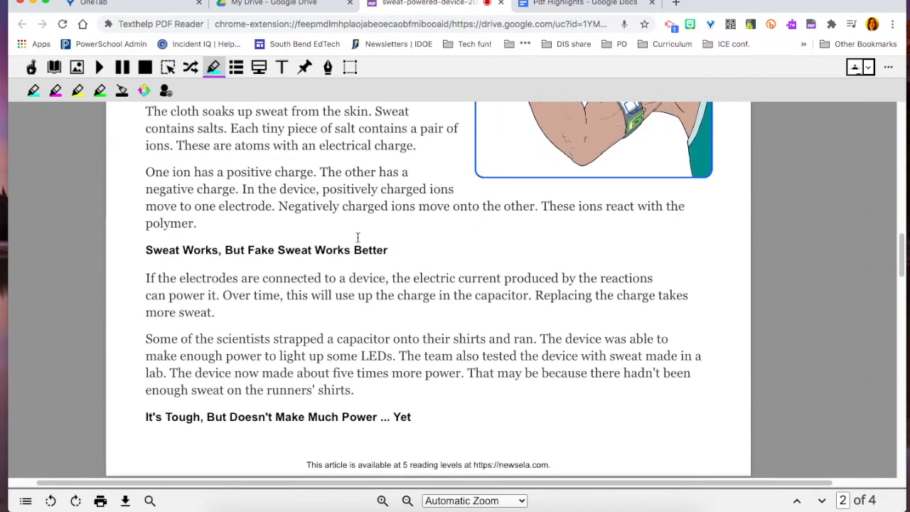
scroll(358, 240, "down", 5)
scroll(358, 242, "down", 7)
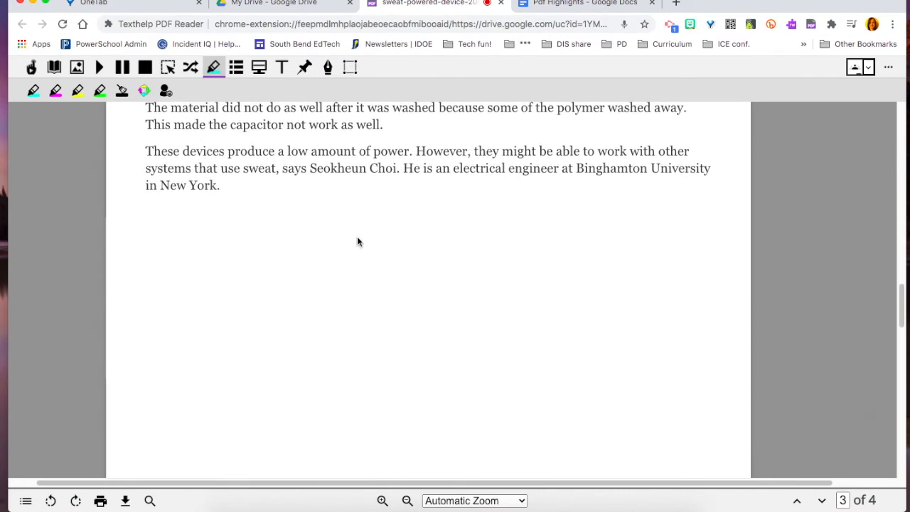
left_click(281, 68)
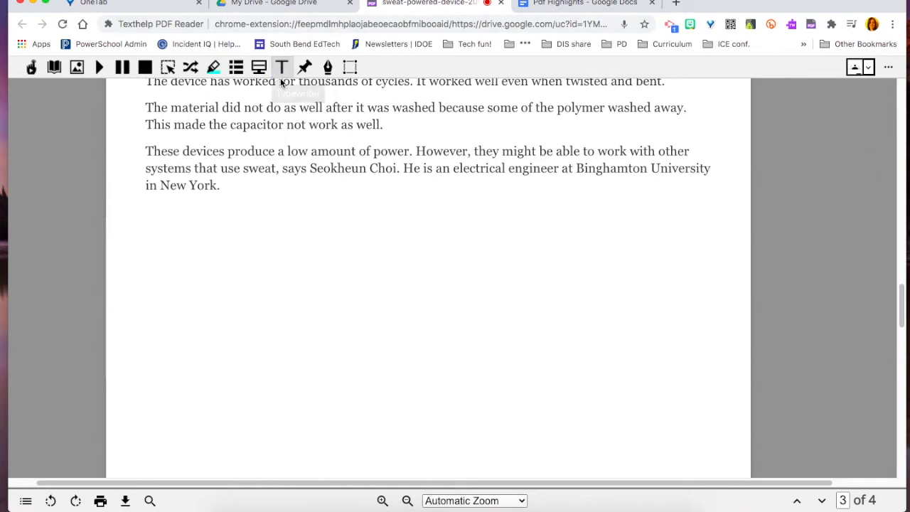
left_click(167, 227)
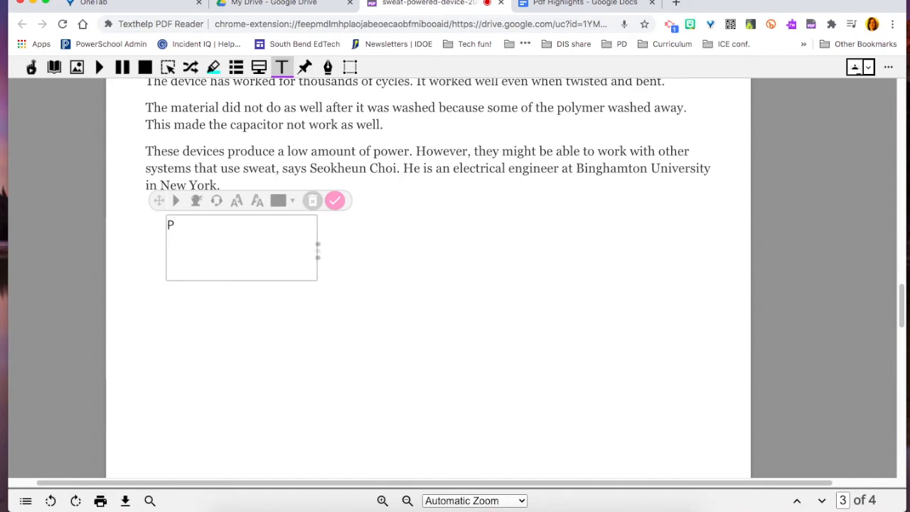
type("Please continue on to th")
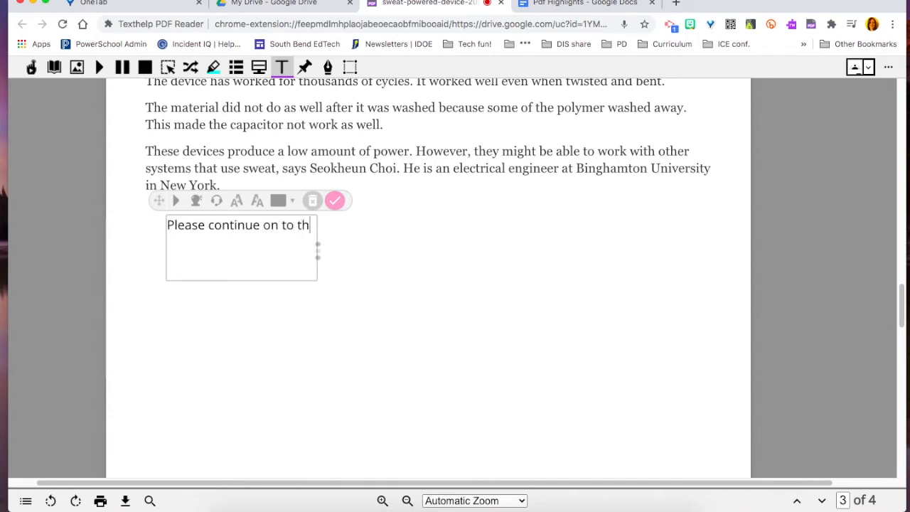
type("e next sectio")
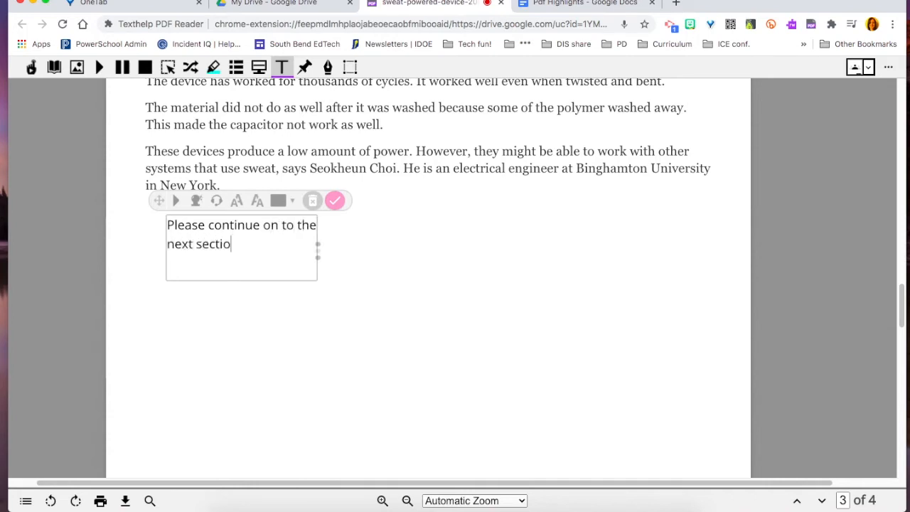
type("n and complete the quiz.")
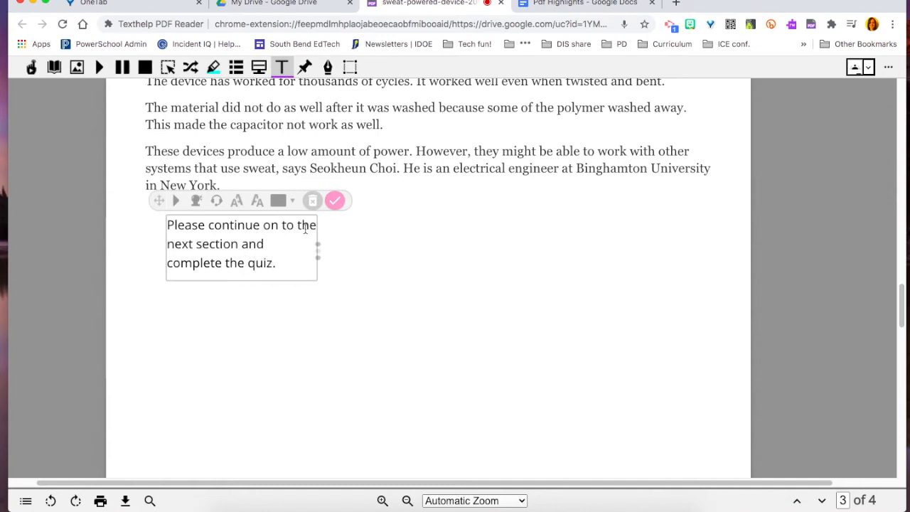
- Widen the quiz instruction's text box and format its text in a larger size and blue
left_click_drag(317, 249, 583, 239)
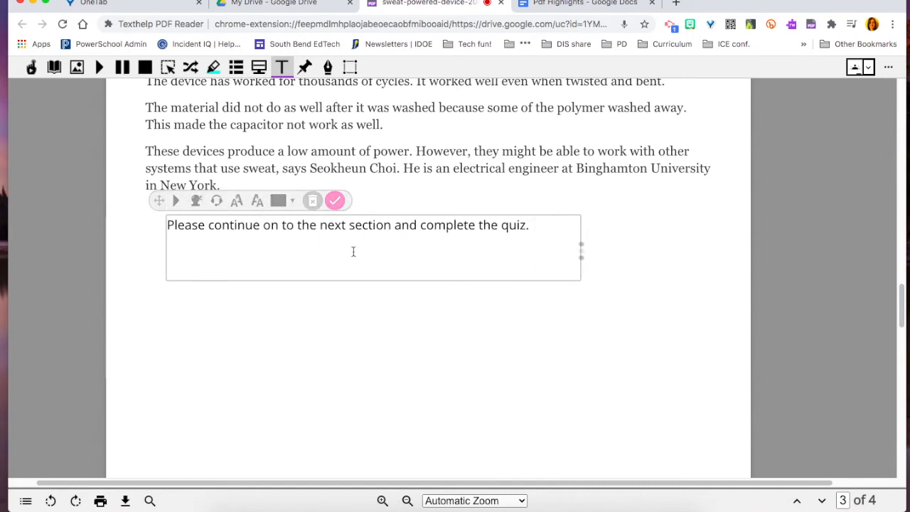
left_click(257, 201)
left_click(236, 200)
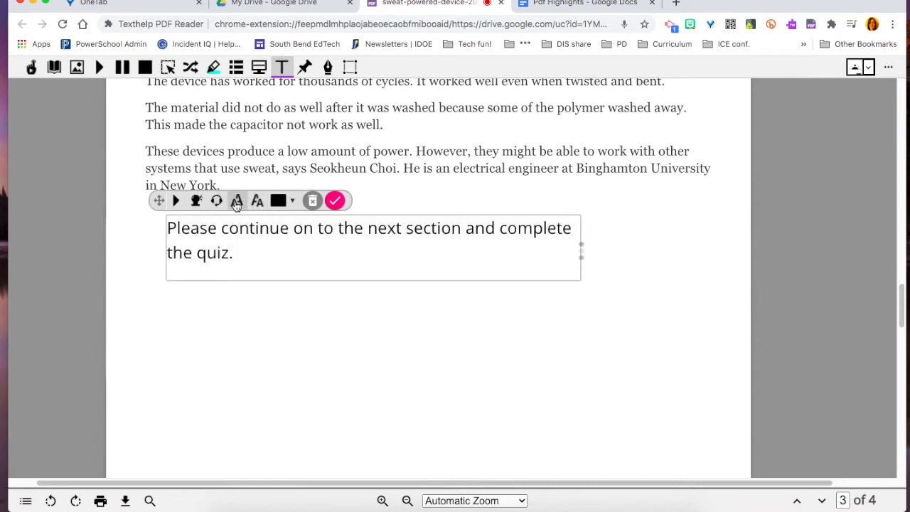
left_click(237, 201)
left_click(290, 201)
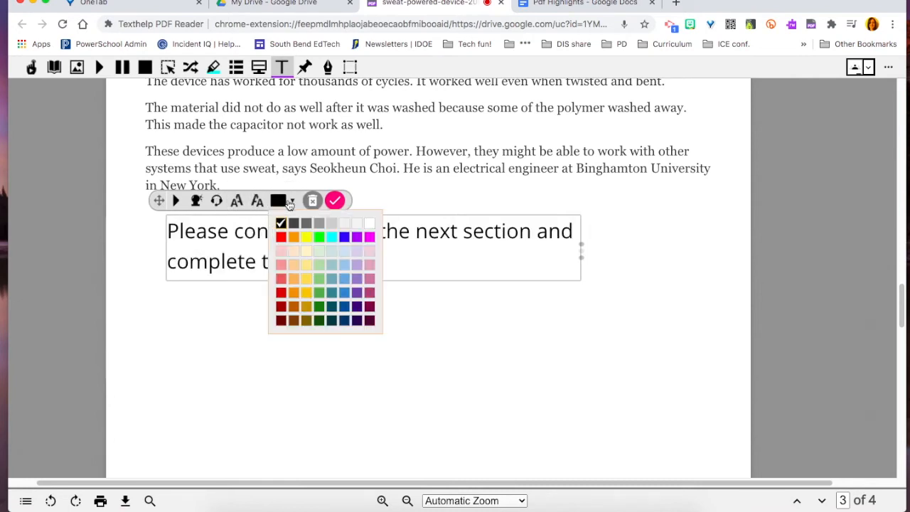
left_click(345, 239)
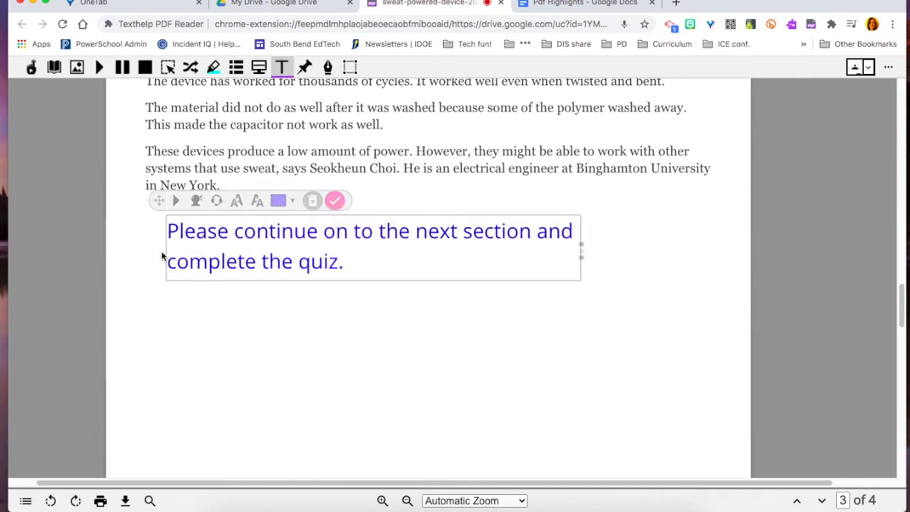
- Widen and reposition the quiz instruction's text box below the last paragraph, and enlarge its text further
left_click_drag(158, 200, 232, 200)
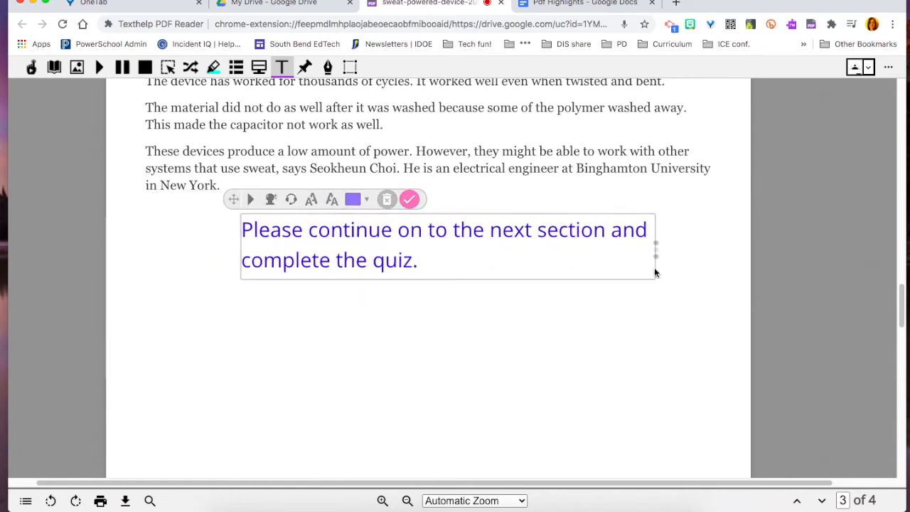
left_click_drag(655, 250, 726, 239)
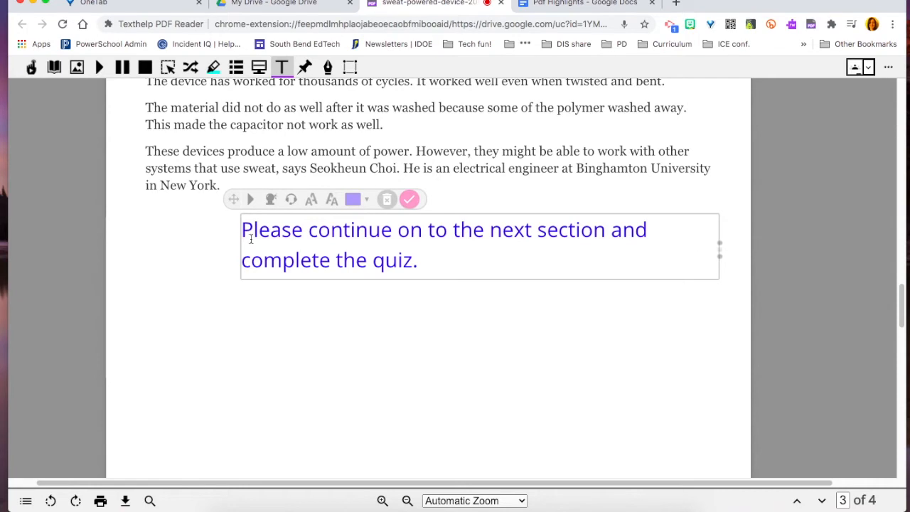
left_click(311, 199)
left_click(311, 199)
left_click_drag(233, 200, 199, 218)
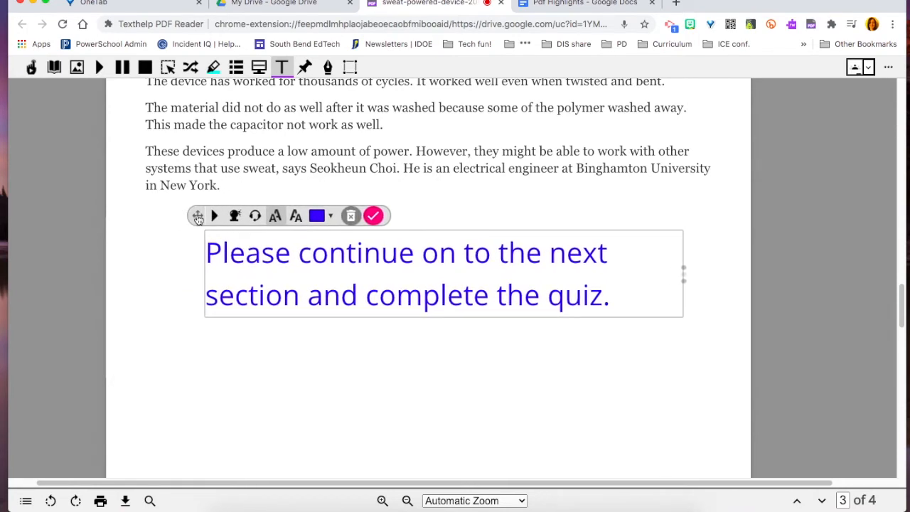
left_click(375, 217)
- Draw a freehand blue downward arrow, shaft and arrowhead, beneath the quiz instruction on page 3
scroll(496, 297, "down", 3)
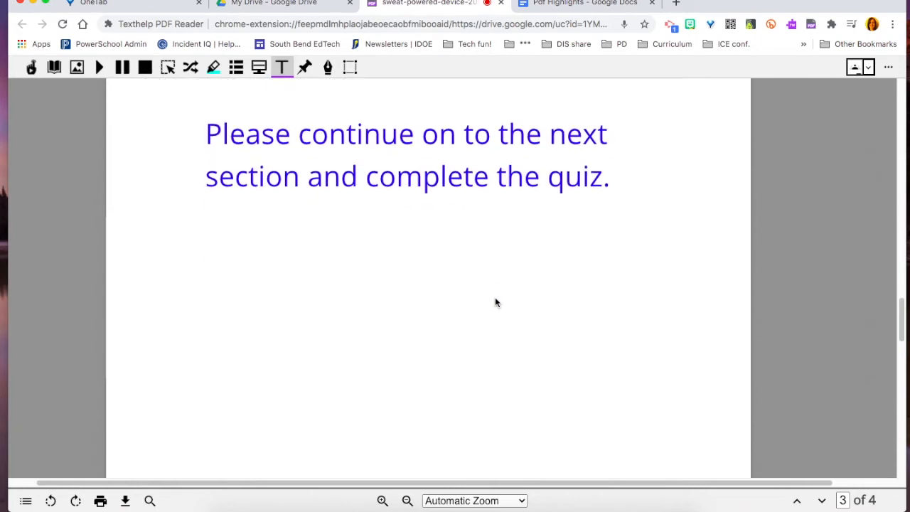
scroll(495, 302, "down", 3)
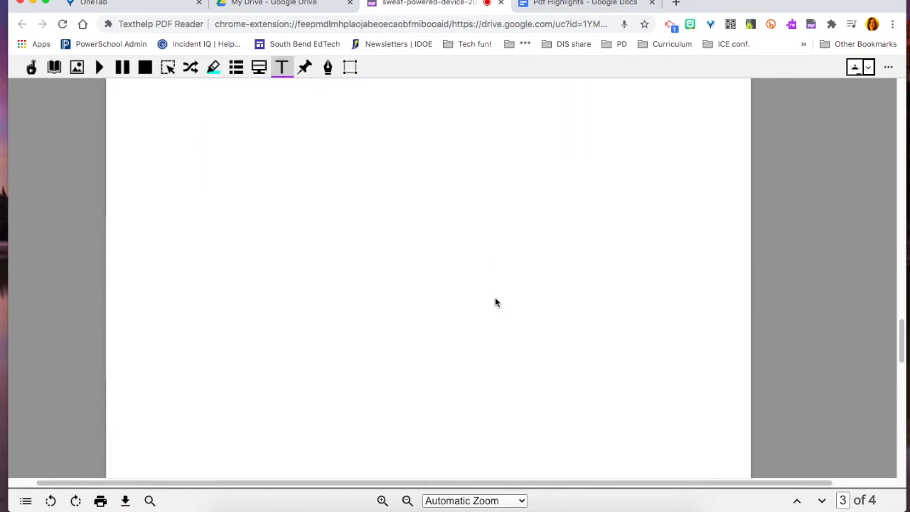
scroll(496, 302, "up", 5)
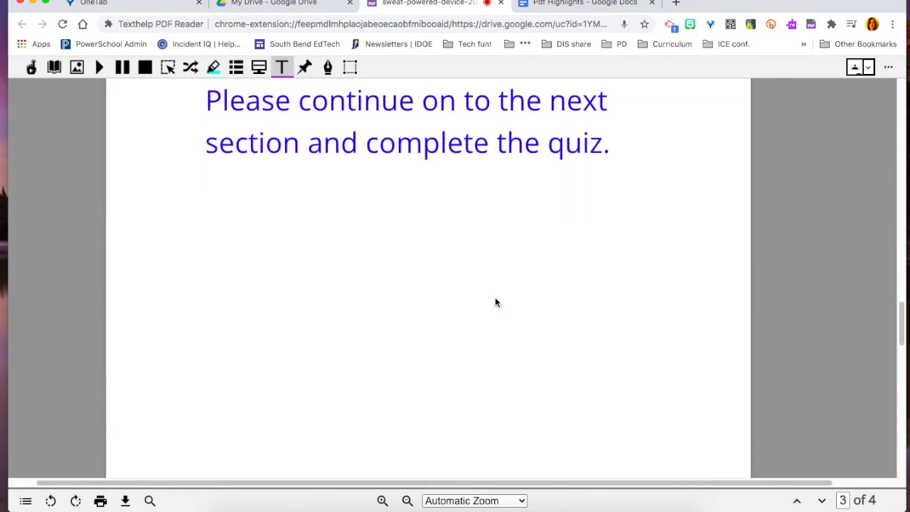
left_click(327, 68)
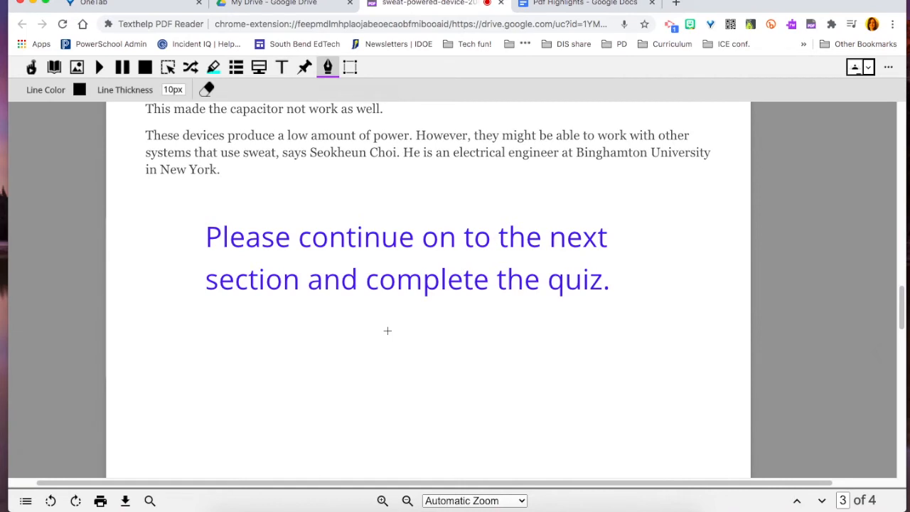
left_click(79, 93)
left_click(146, 139)
mouse_move(188, 93)
left_click_drag(399, 316, 400, 418)
mouse_move(351, 391)
left_mouse_down()
mouse_move(427, 412)
mouse_move(461, 372)
left_mouse_up()
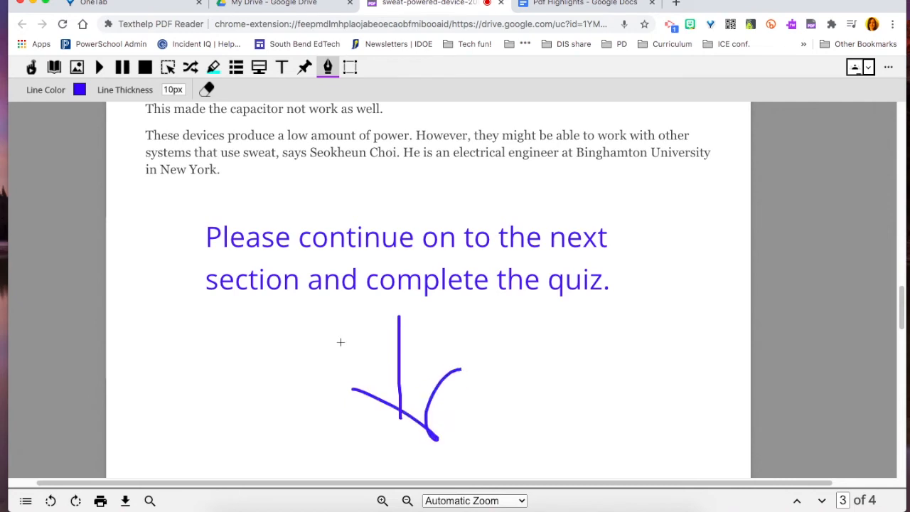
- Erase the uneven arrowhead and redraw a symmetrical one at the lower end of the arrow's shaft
left_click(206, 89)
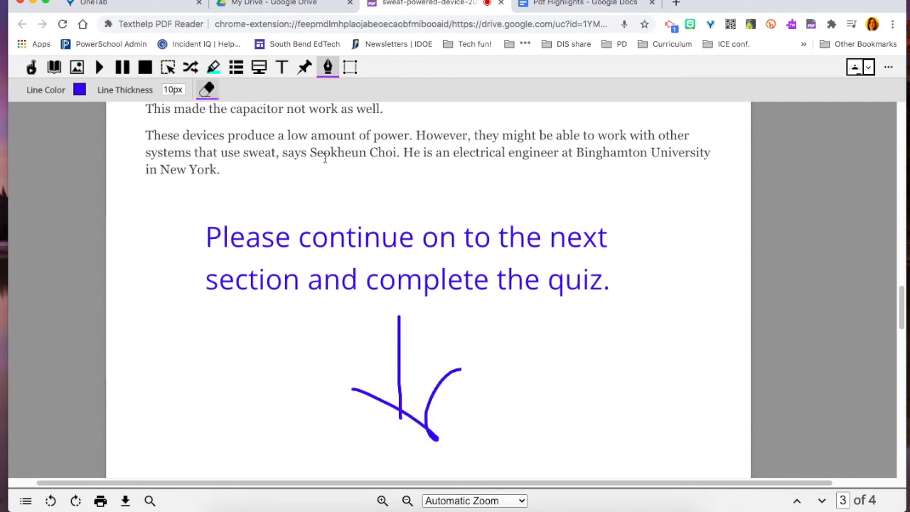
left_click(429, 403)
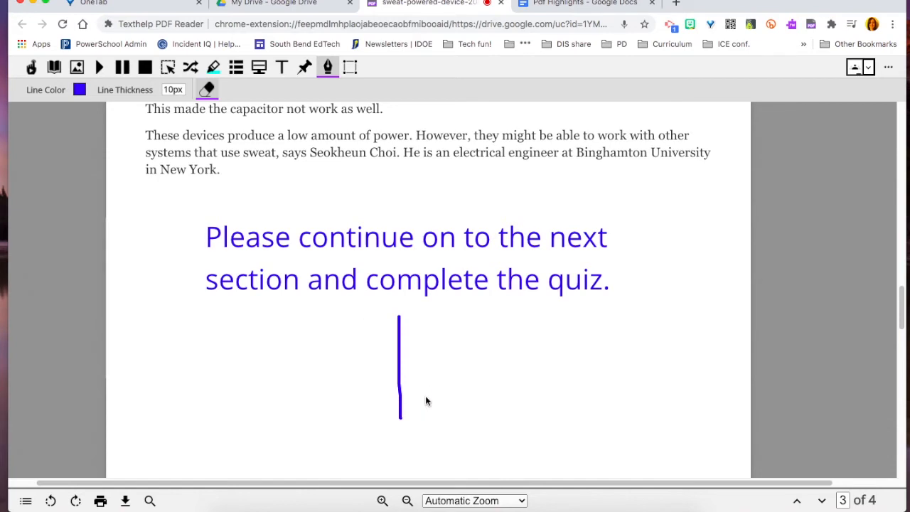
left_click(207, 89)
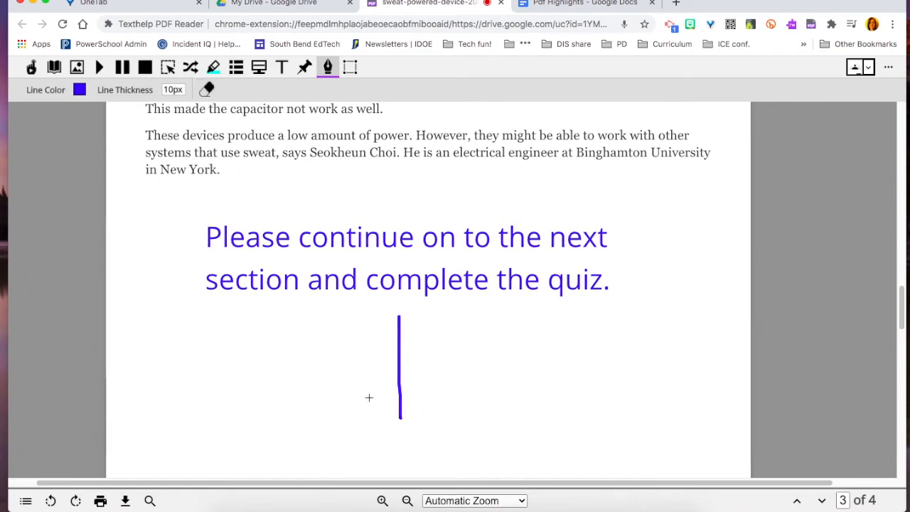
mouse_move(358, 389)
left_mouse_down()
mouse_move(403, 437)
mouse_move(432, 390)
left_mouse_up()
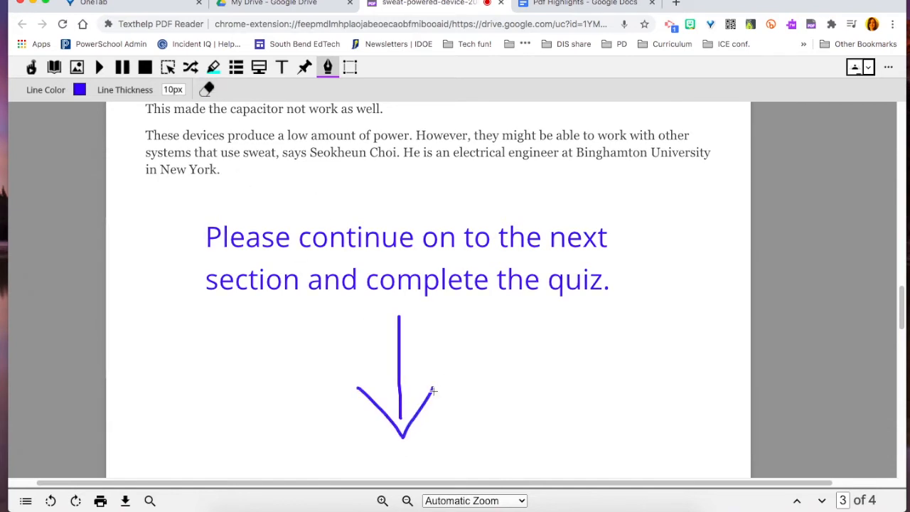
left_click(328, 66)
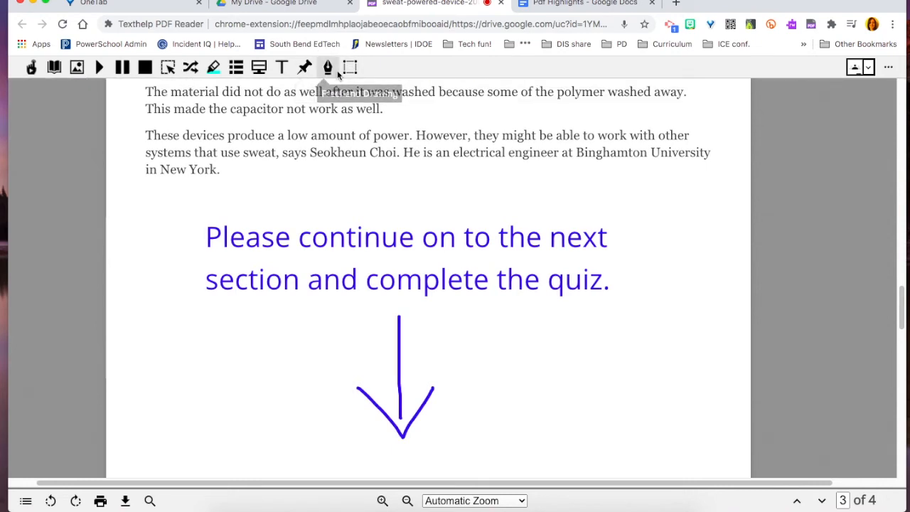
- Draw an unfilled circle with a blue outline in the blank area of page 3, below and beside the arrow
scroll(354, 359, "down", 3)
scroll(353, 359, "down", 5)
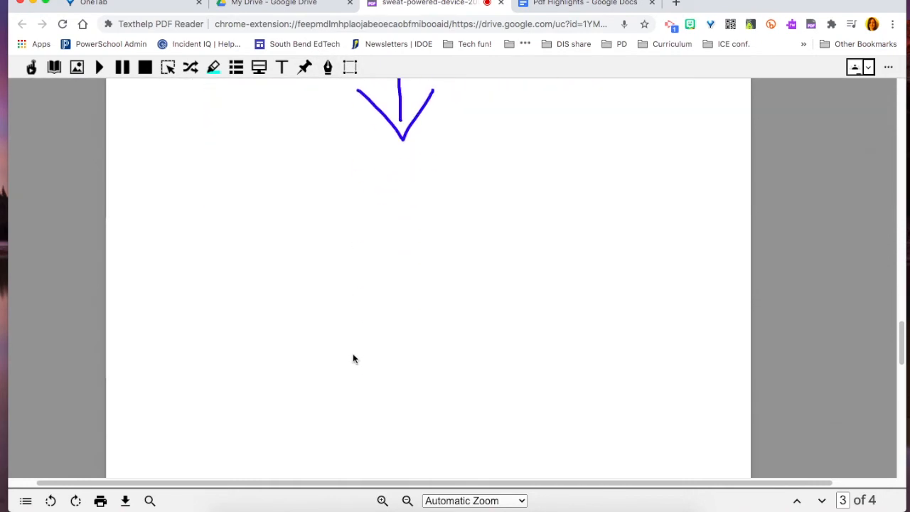
scroll(354, 359, "up", 2)
scroll(354, 359, "up", 2)
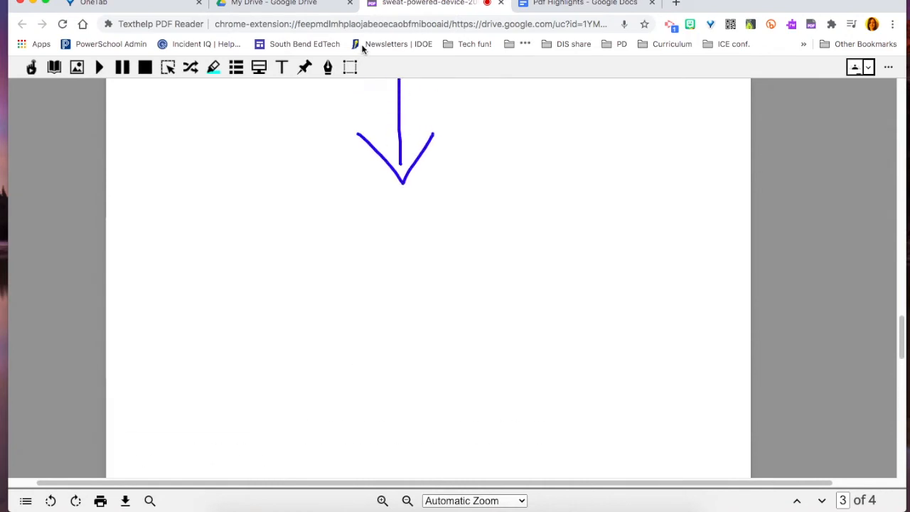
left_click(350, 66)
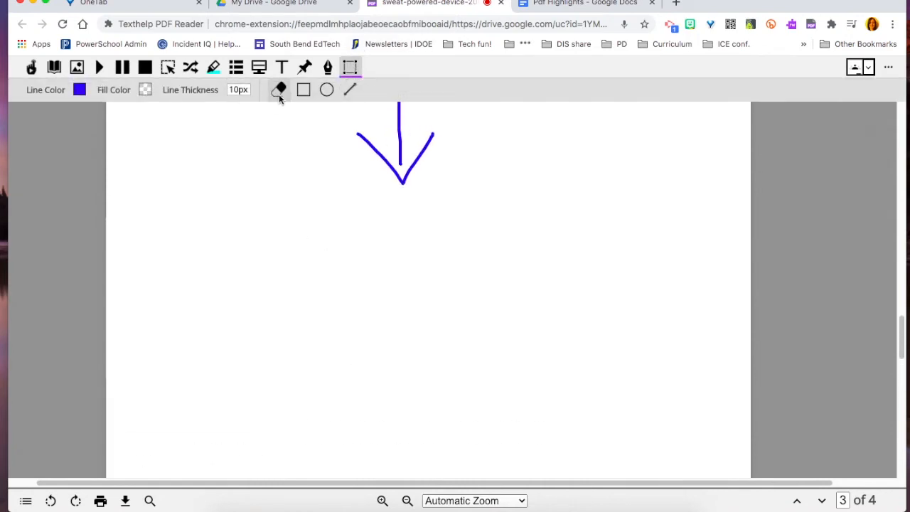
left_click(327, 89)
left_click_drag(230, 247, 273, 287)
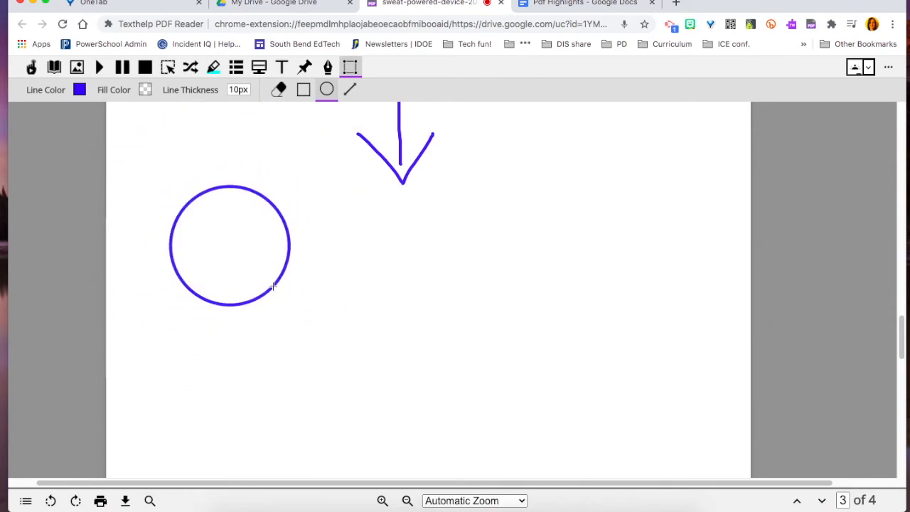
- Set the shape fill to cyan and draw a second, smaller circle over the arrow's tip
left_click(144, 91)
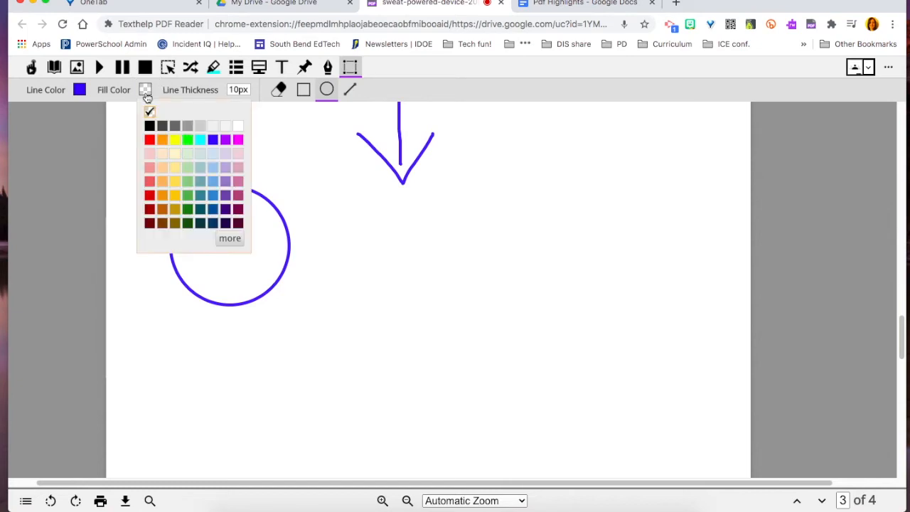
left_click(199, 140)
left_click_drag(394, 200, 419, 244)
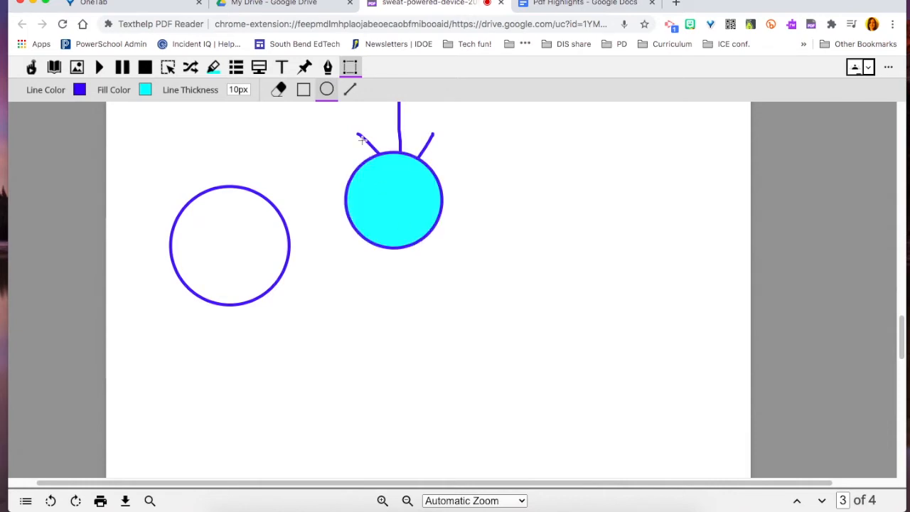
left_click(352, 66)
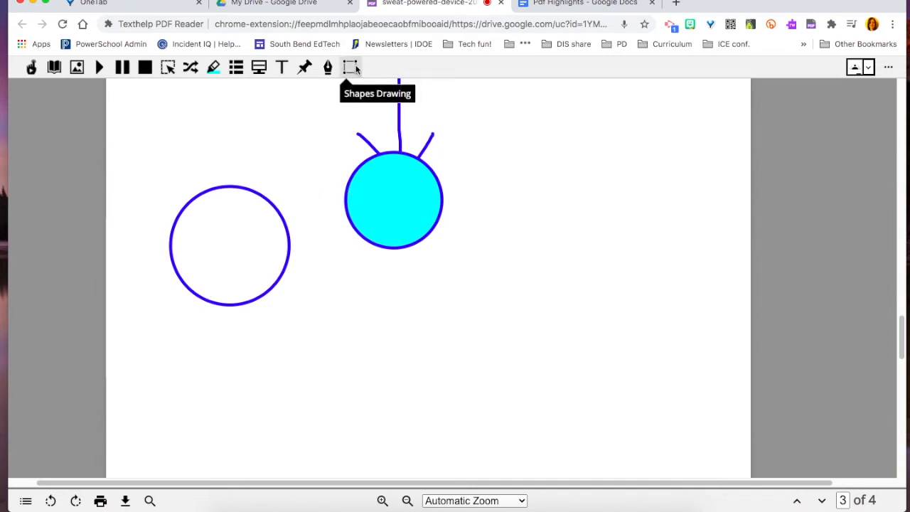
- Turn on the Screen Mask on page 1, read the article's opening through it, and turn it off
scroll(288, 185, "up", 15)
scroll(287, 185, "up", 15)
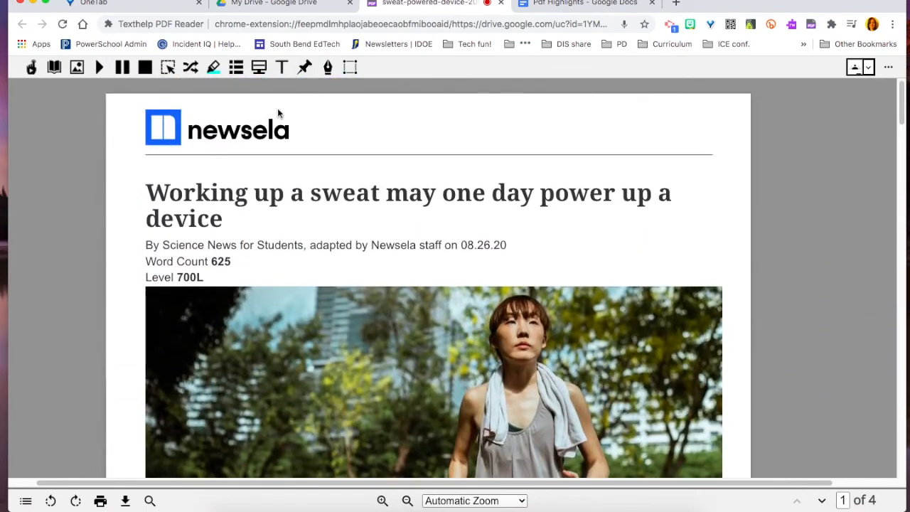
left_click(260, 67)
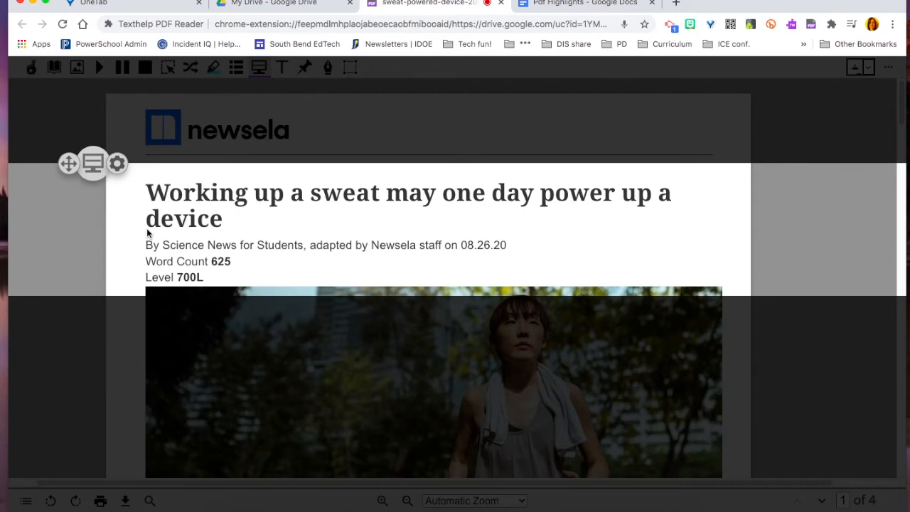
scroll(148, 233, "down", 7)
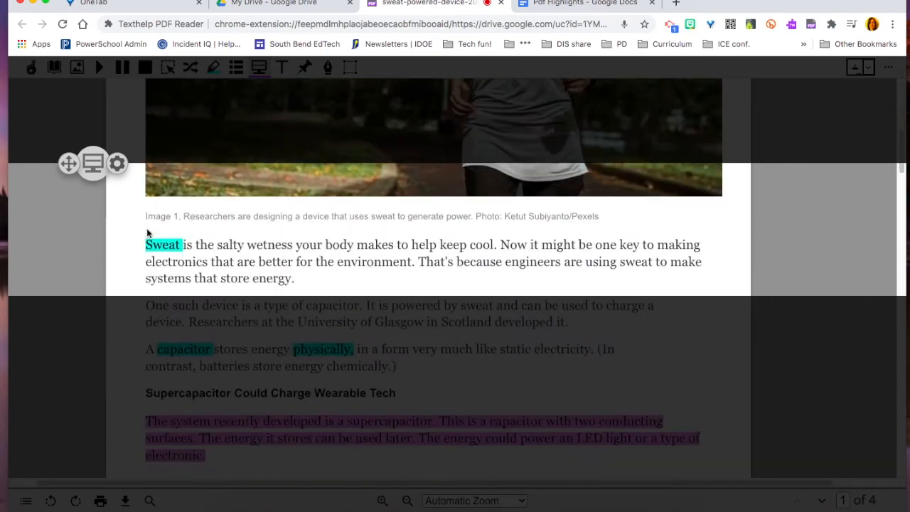
scroll(148, 232, "down", 2)
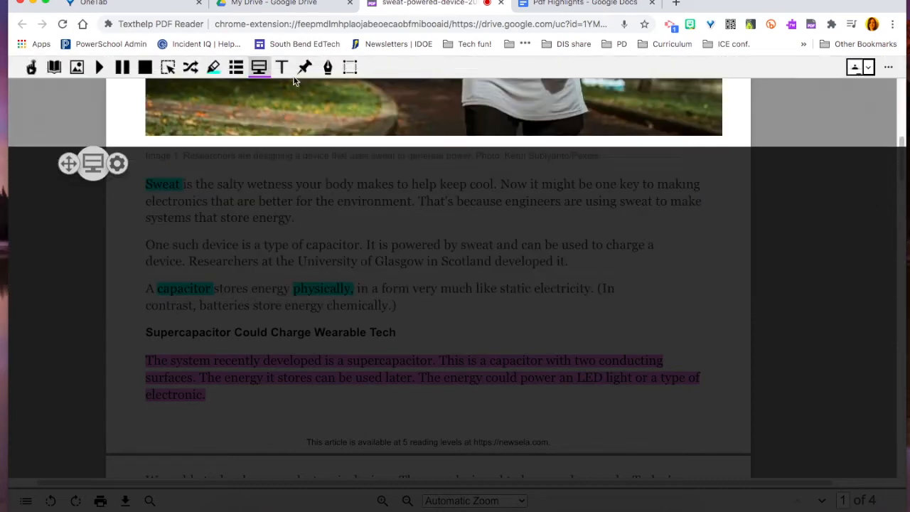
left_click(259, 67)
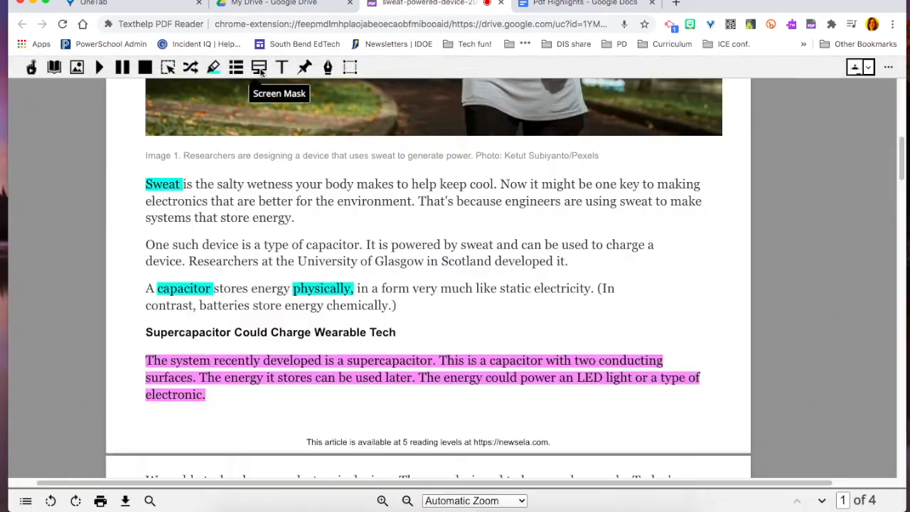
- Review the article from its title to the quiz, examining the highlights, voice comment, typed instruction and drawings
scroll(235, 151, "up", 8)
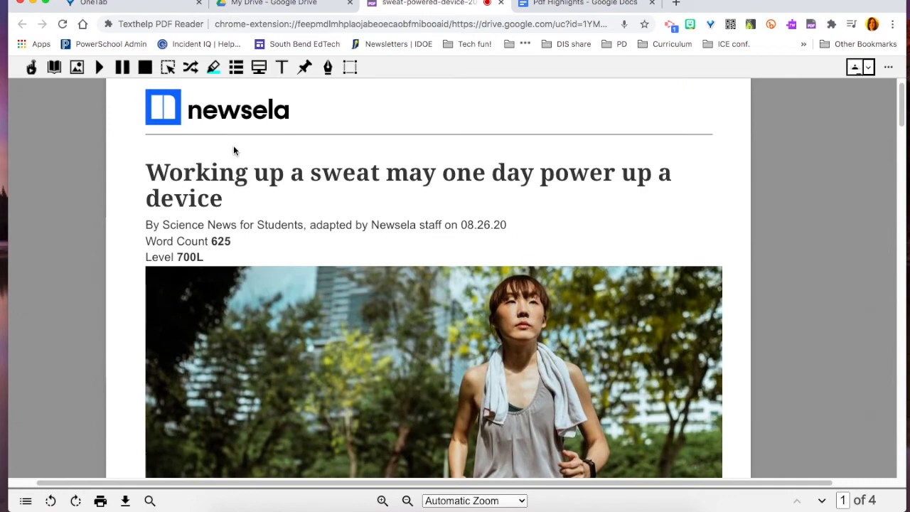
scroll(437, 242, "down", 15)
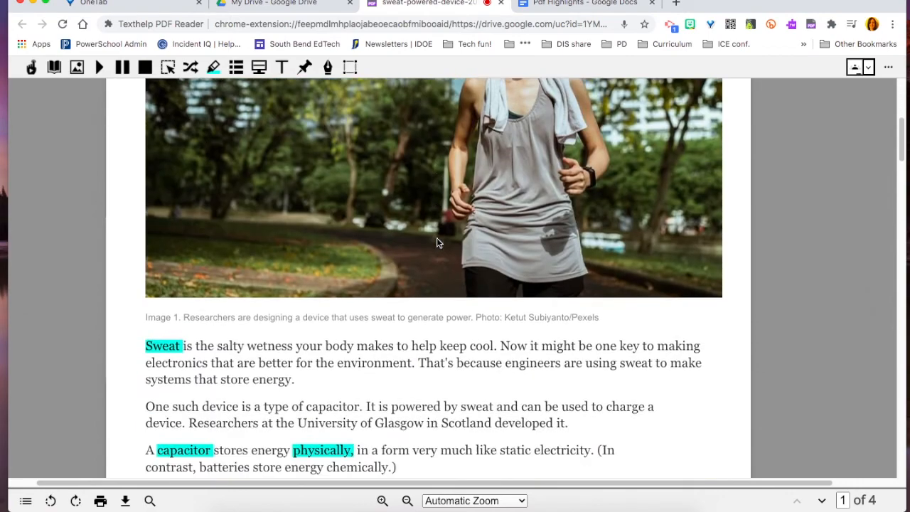
scroll(437, 242, "down", 15)
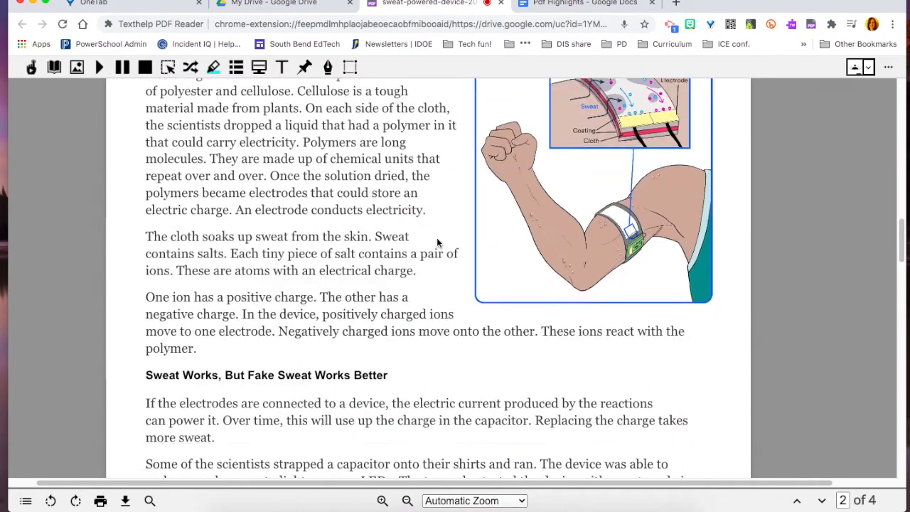
scroll(436, 243, "down", 15)
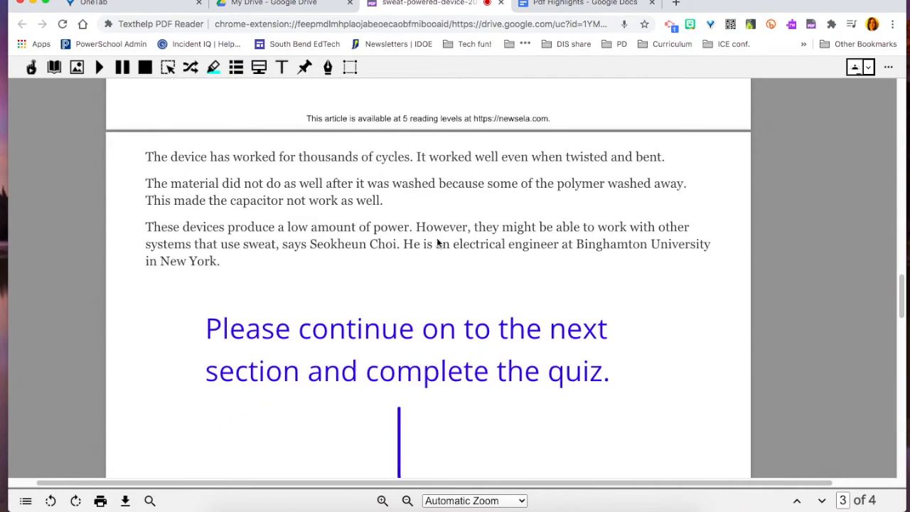
scroll(436, 243, "down", 15)
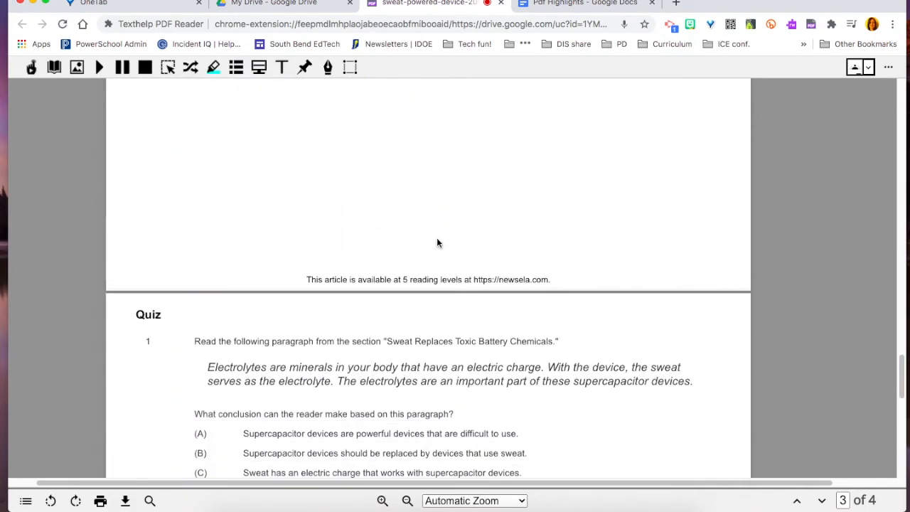
scroll(437, 244, "down", 2)
scroll(437, 244, "up", 20)
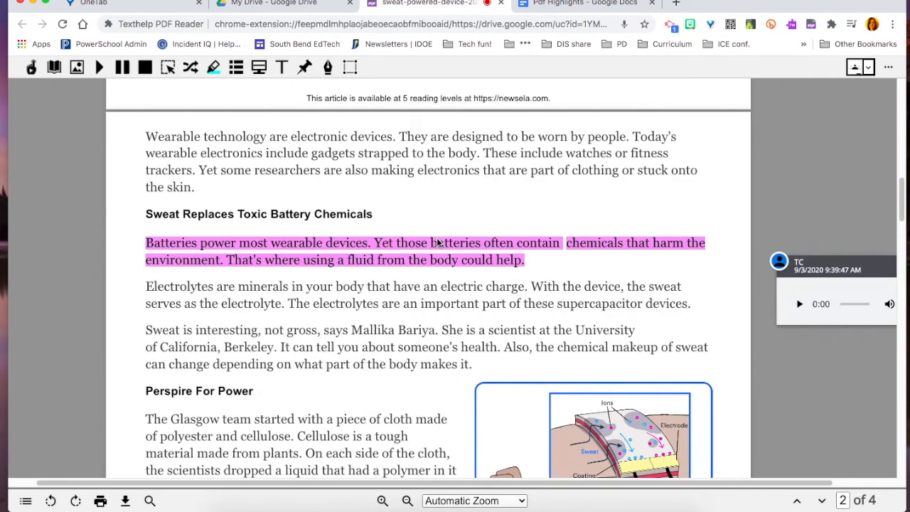
scroll(437, 243, "up", 12)
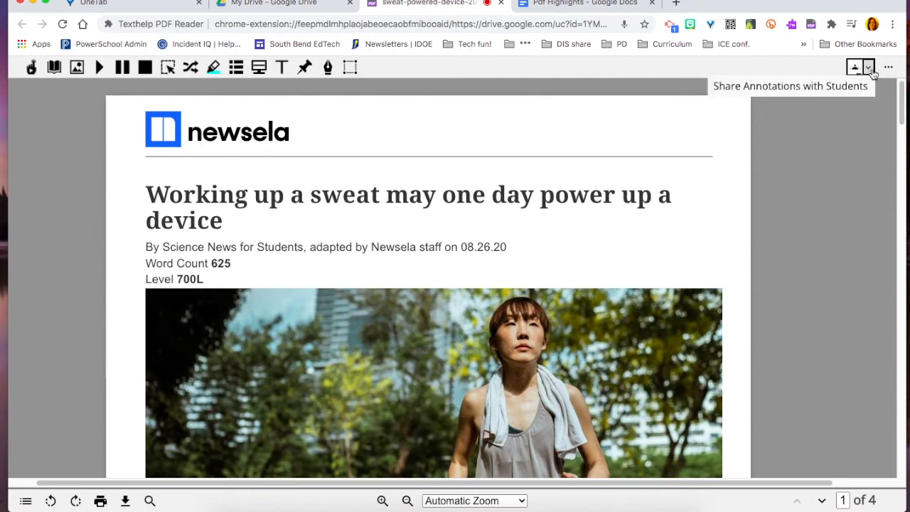
- Share the annotated PDF to the English 1st hr class in Google Classroom as a new assignment
left_click(724, 86)
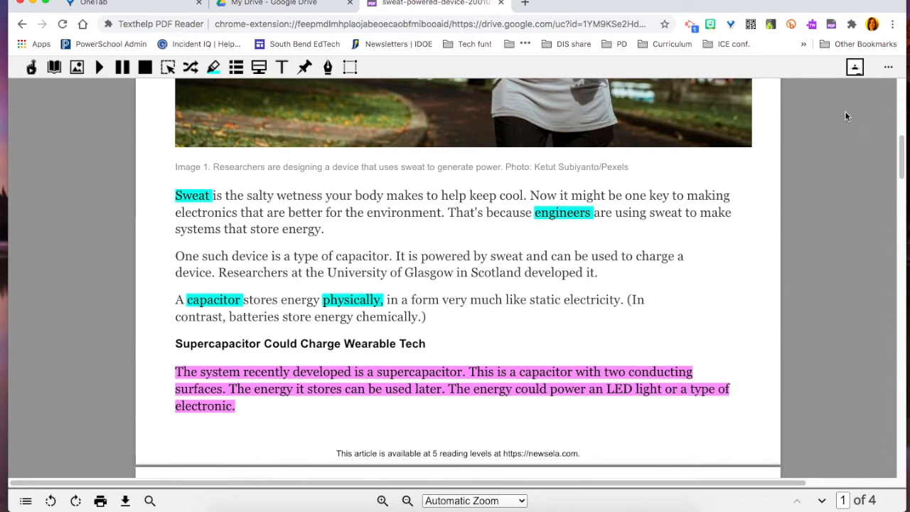
left_click(855, 68)
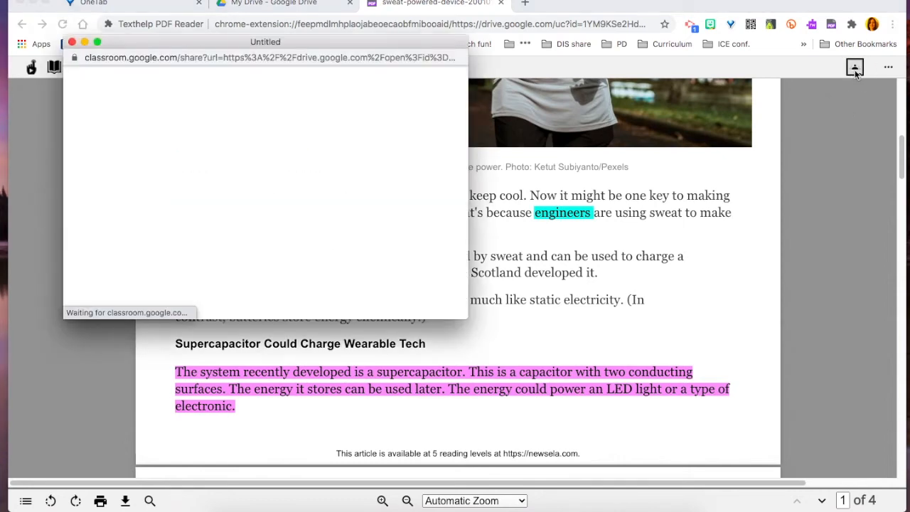
left_click(388, 201)
left_click(363, 171)
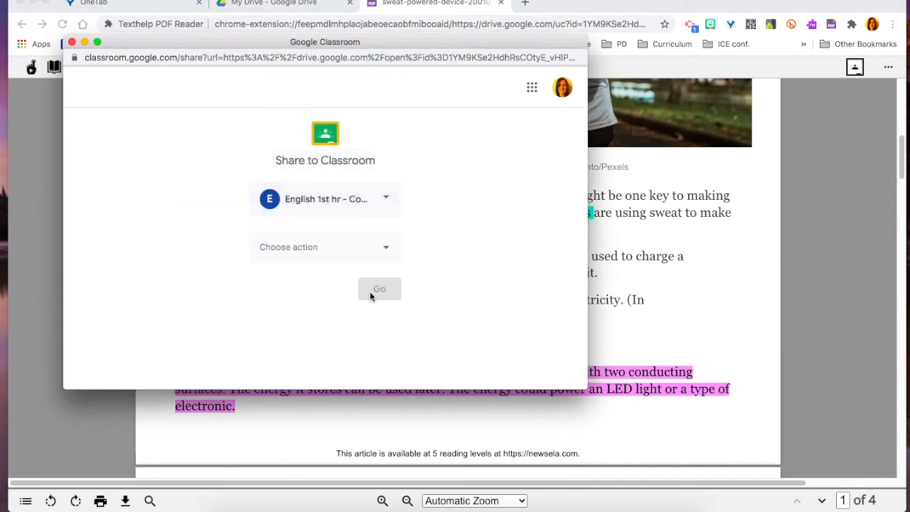
left_click(317, 262)
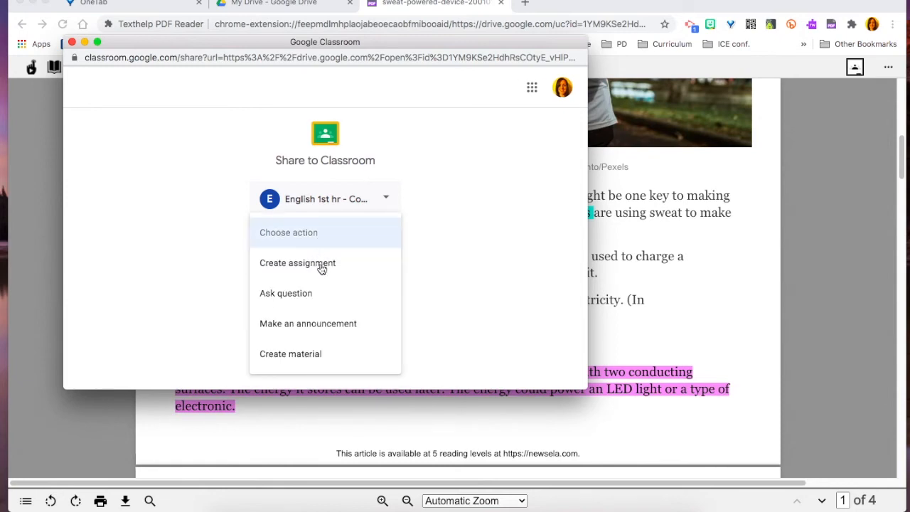
left_click(320, 262)
left_click(380, 289)
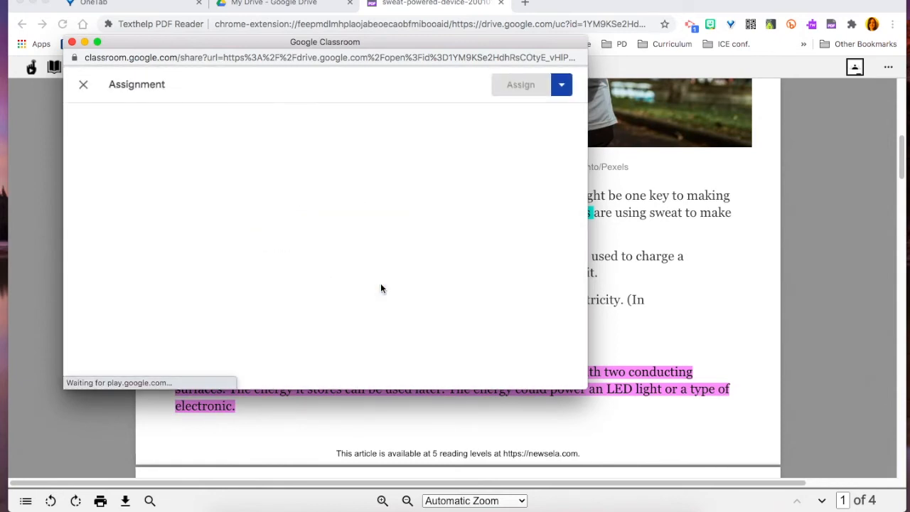
left_click_drag(583, 388, 822, 462)
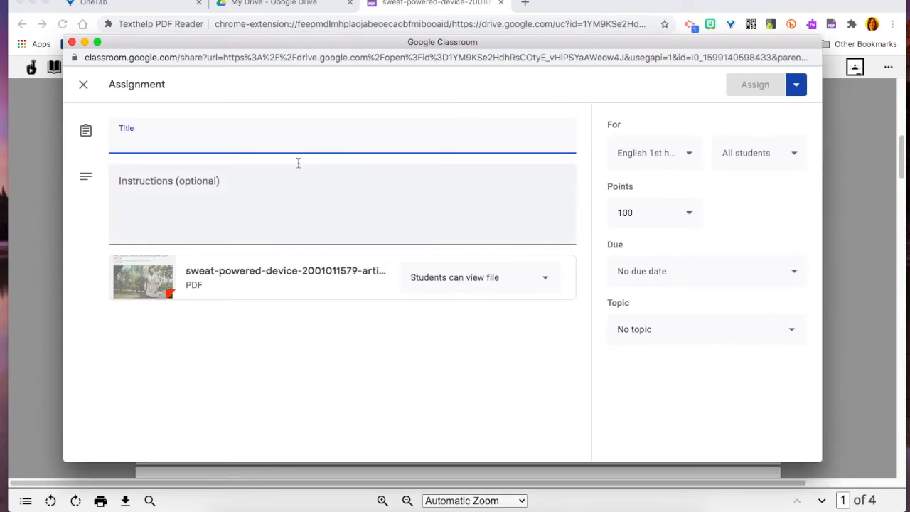
- Title the assignment "Sweat Power Reading" and add the instructions "Please read and complete the quiz"
type("S")
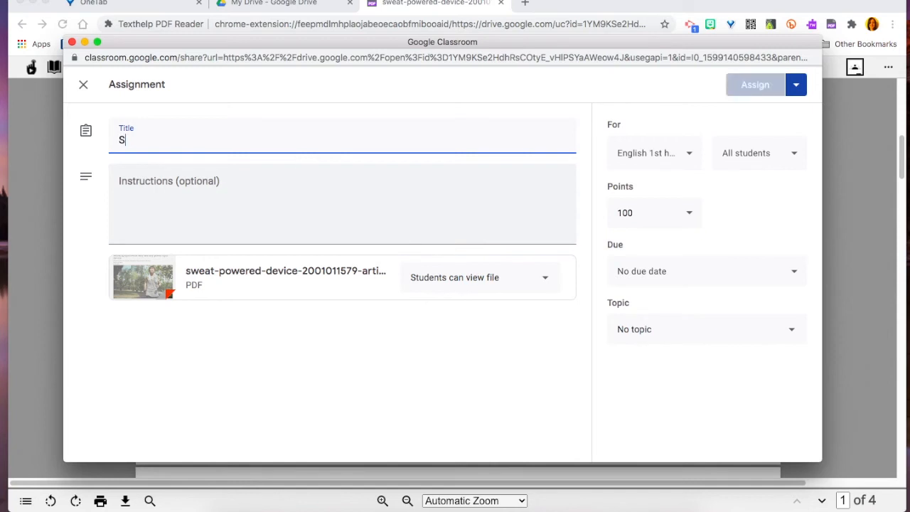
type("weat Power Reading")
key("Tab")
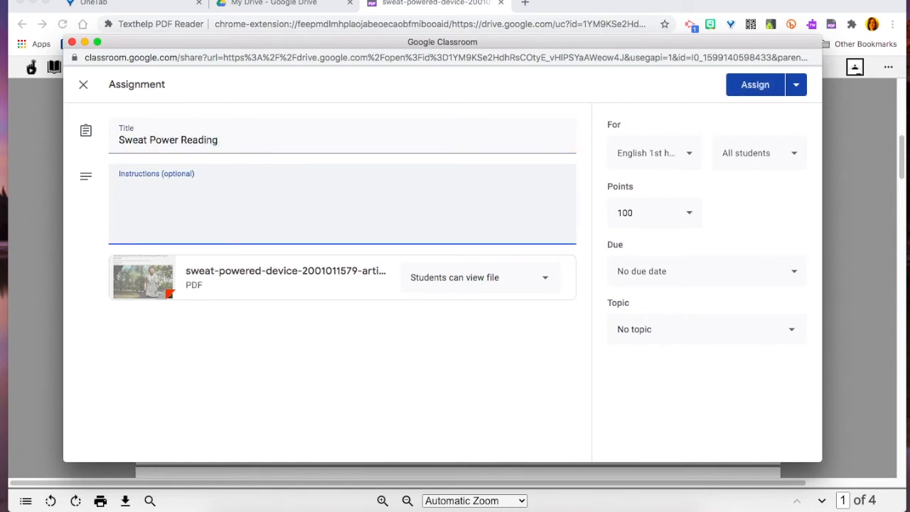
type("Please read and complete the quiz")
- Set 20 points and a Sep 11, 2020 due date, make a copy of the PDF for each student, and assign it
left_click(647, 210)
key("BackSpace")
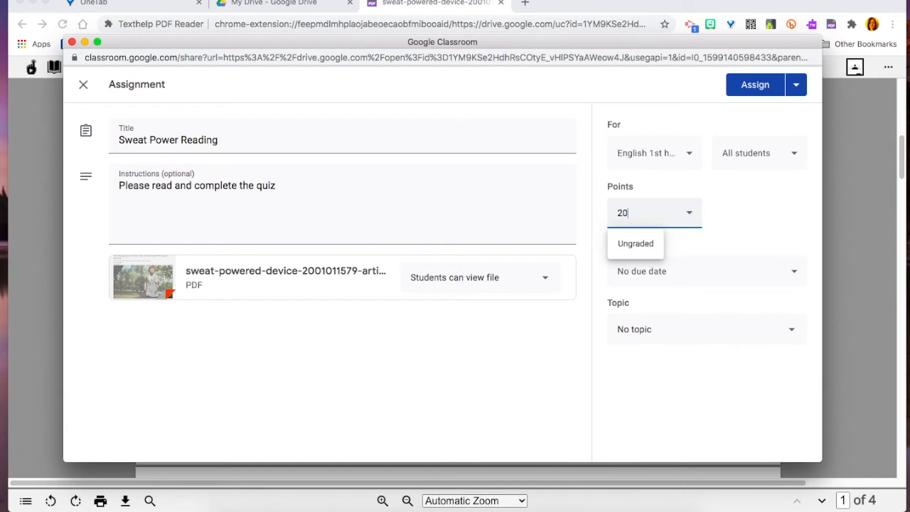
left_click(675, 278)
left_click(679, 326)
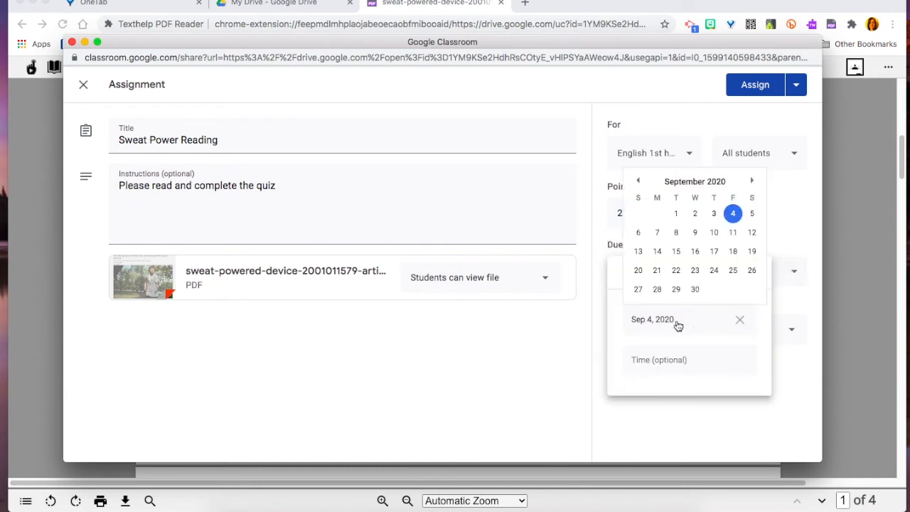
left_click(732, 234)
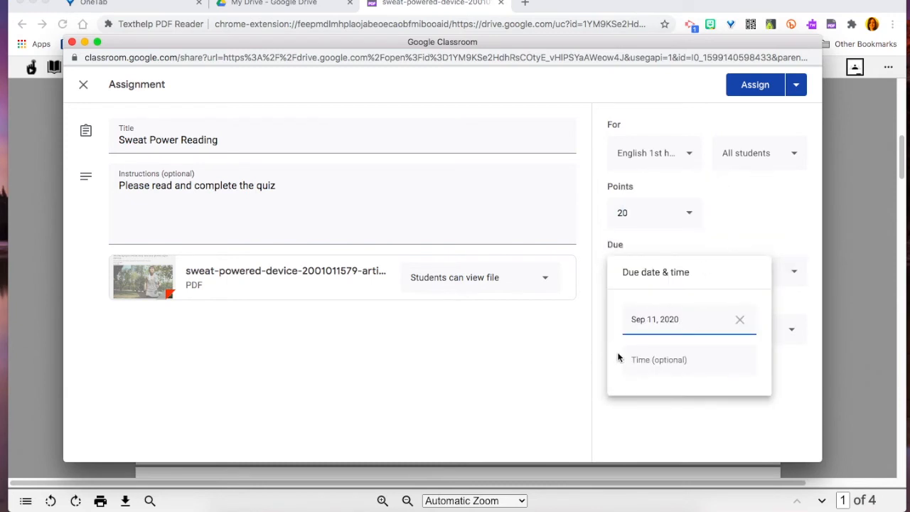
left_click(489, 385)
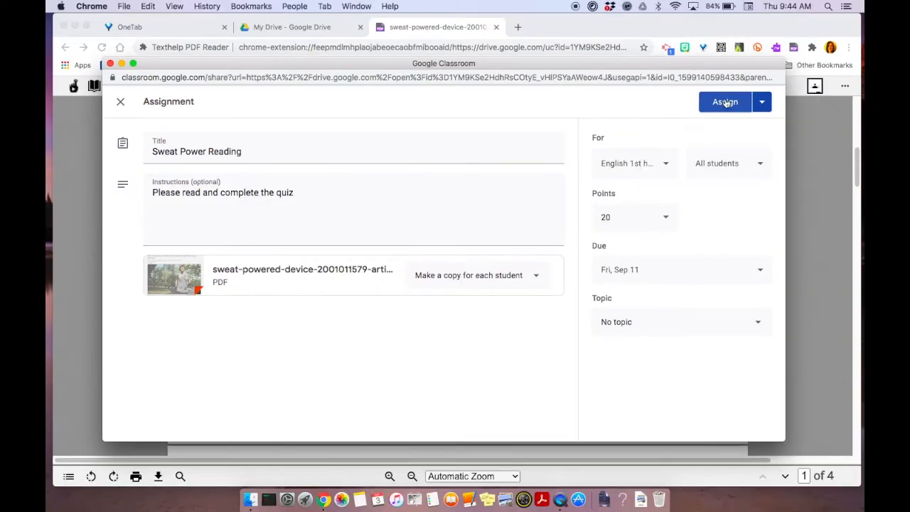
left_click(754, 84)
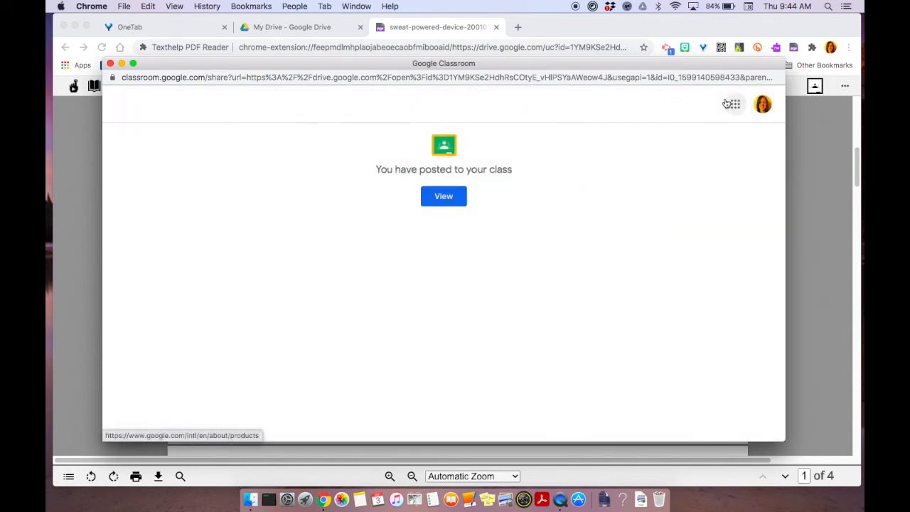
- View the posted Sweat Power Reading assignment in the class's classwork and examine its details
left_click(466, 202)
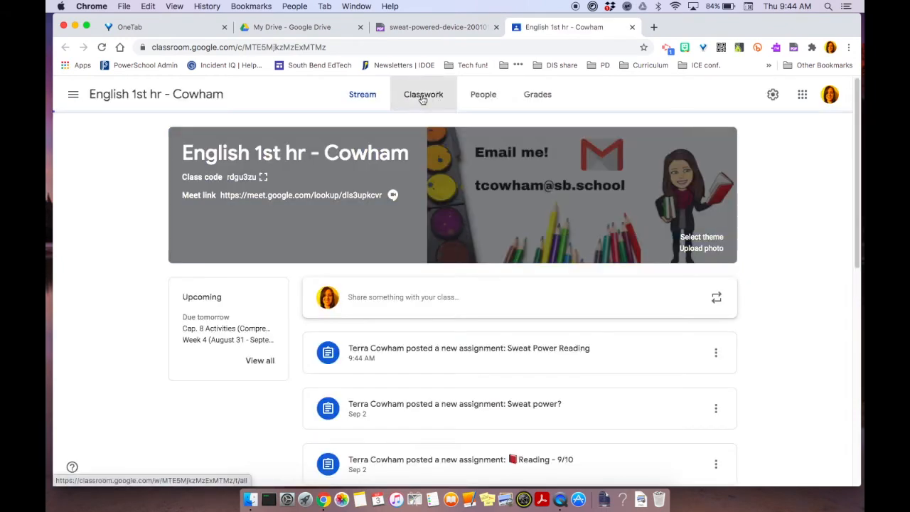
left_click(422, 100)
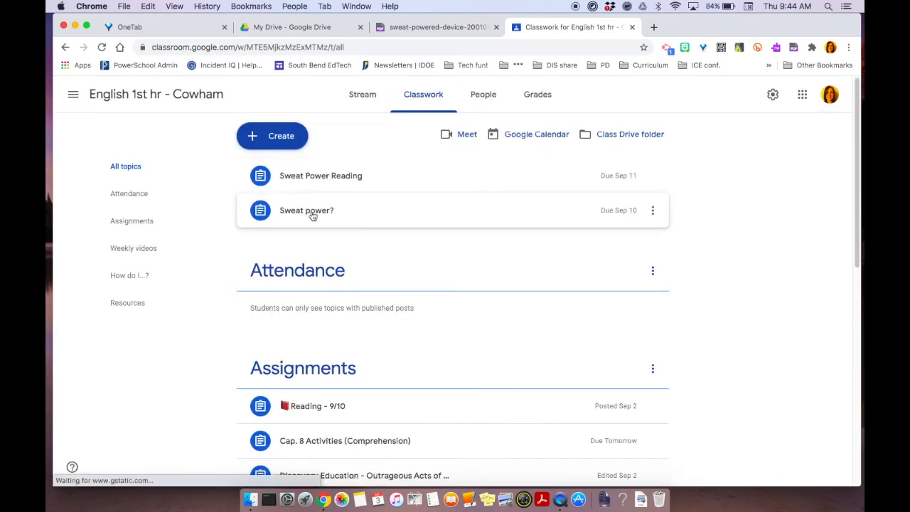
left_click(320, 176)
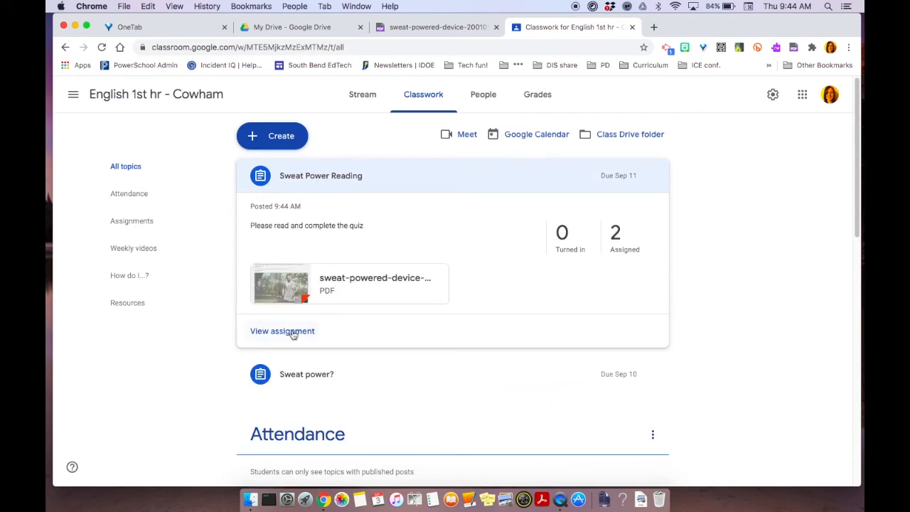
left_click(293, 332)
left_click(416, 94)
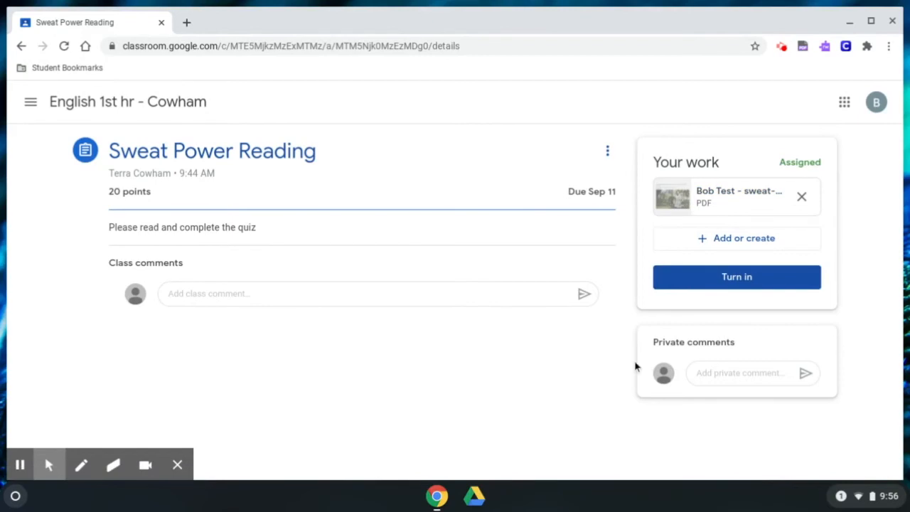
- From the student's view of the assignment, open their PDF copy in Texthelp PDF Reader and find the opening paragraphs on page 1
left_click(710, 198)
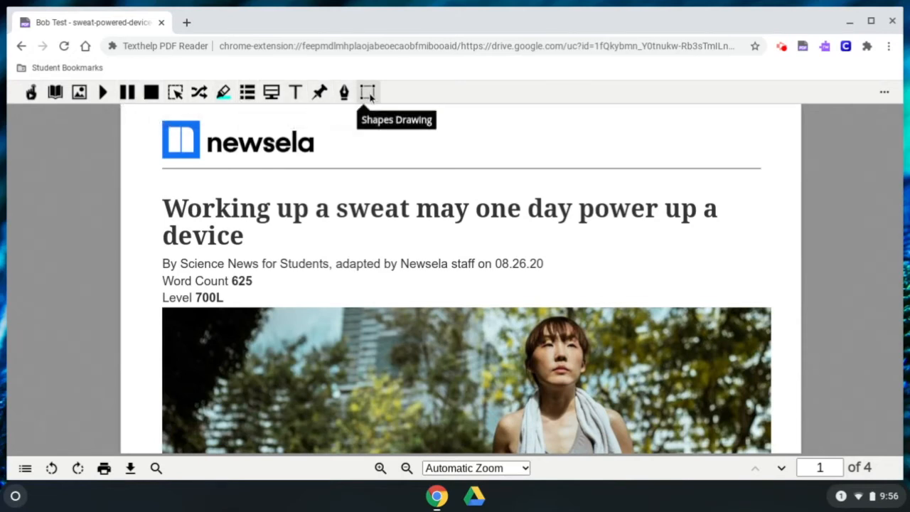
scroll(488, 301, "down", 2)
scroll(487, 298, "down", 6)
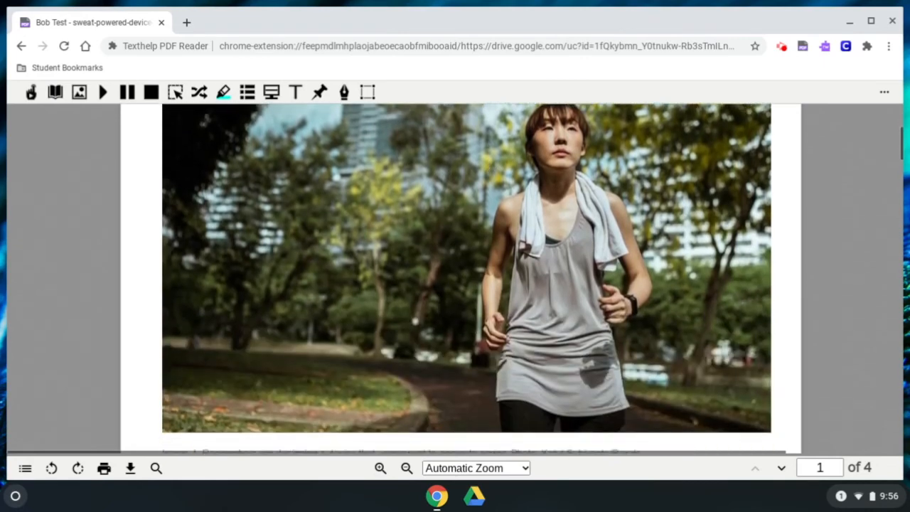
scroll(487, 298, "down", 2)
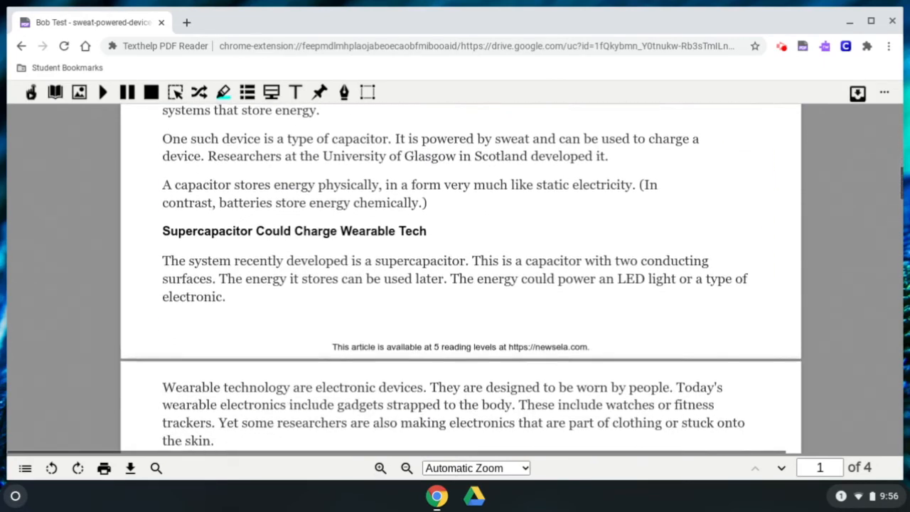
scroll(487, 299, "up", 2)
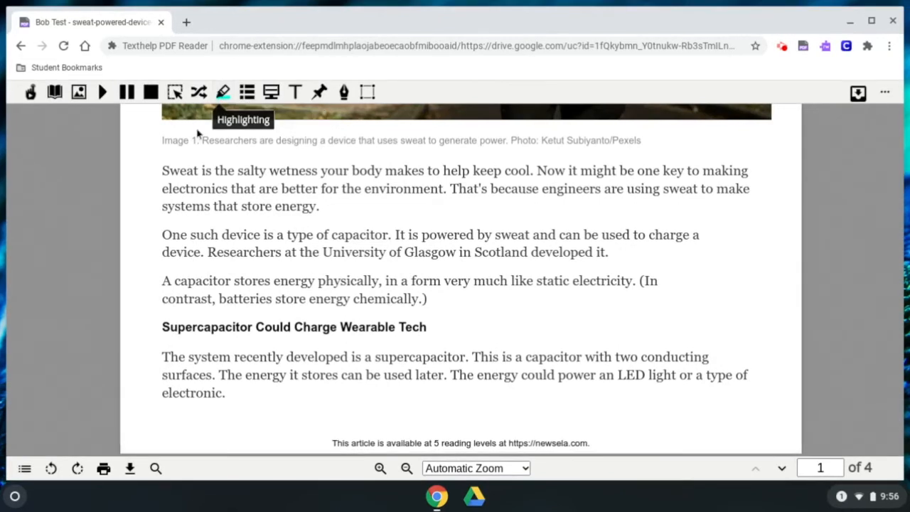
- In the article's first paragraph, highlight "electronics" in pink and both "environment" and "engineers" in yellow
double_click(199, 188)
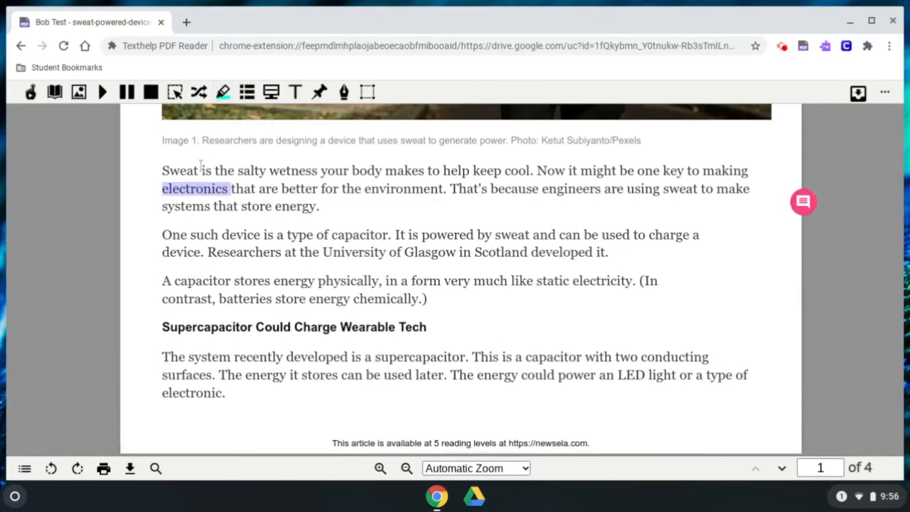
left_click(222, 92)
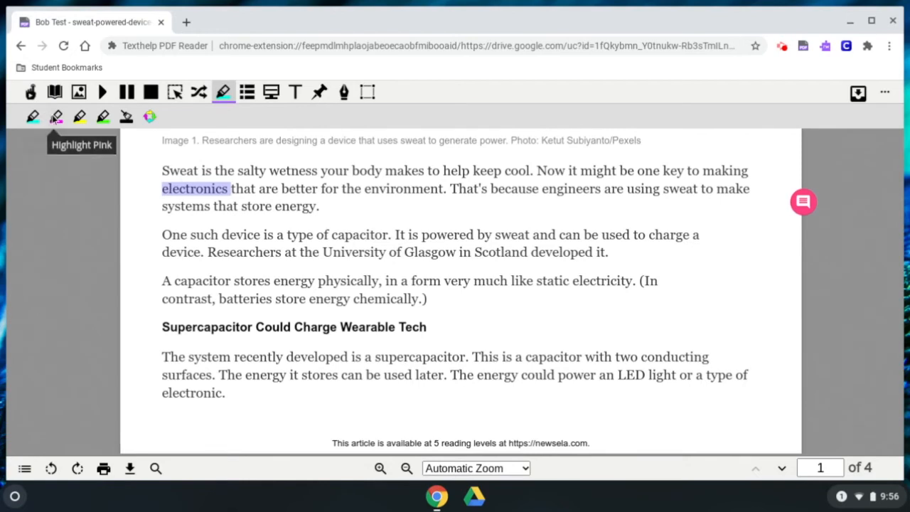
left_click(56, 118)
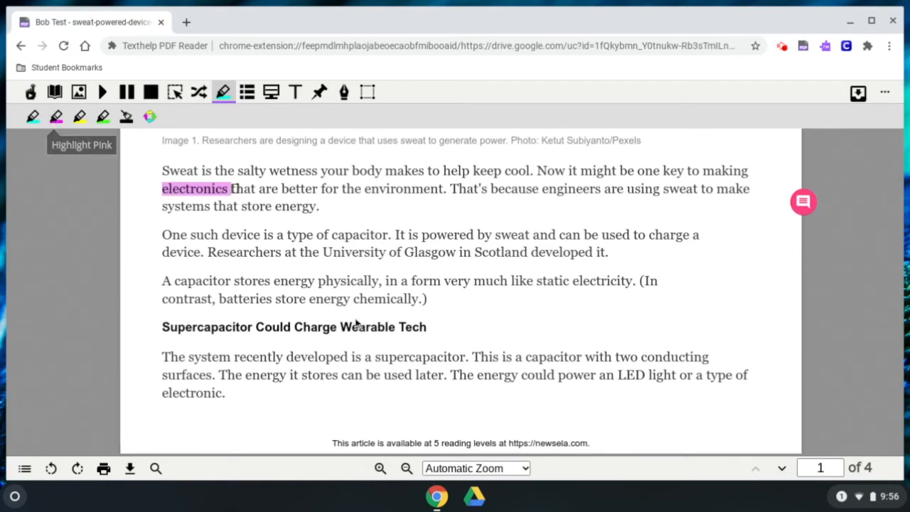
double_click(427, 189)
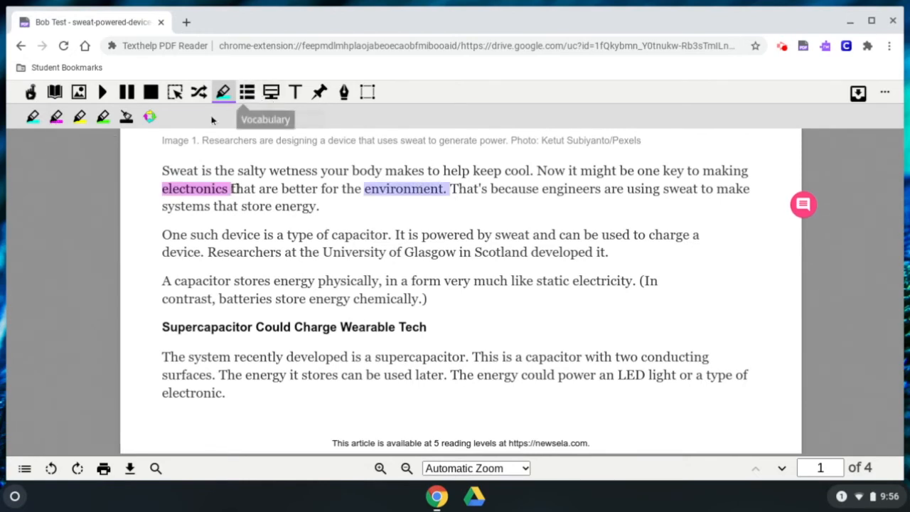
left_click(85, 124)
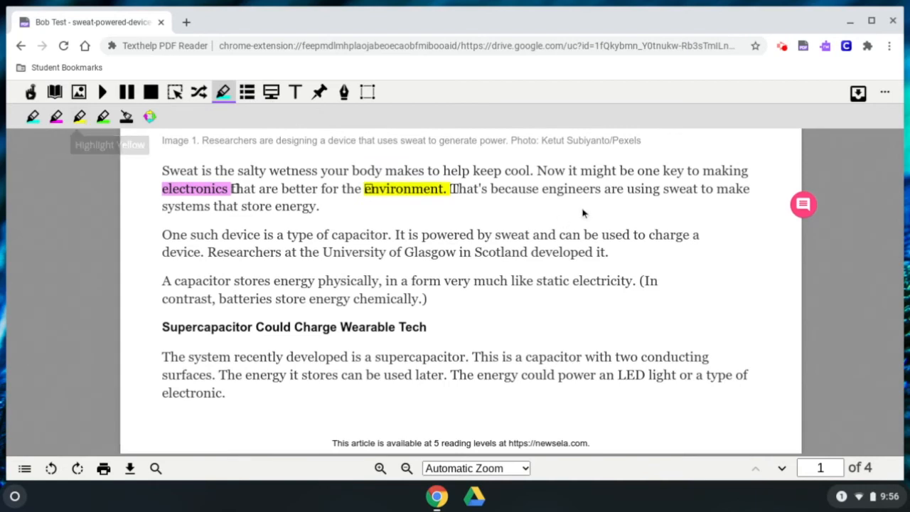
double_click(573, 189)
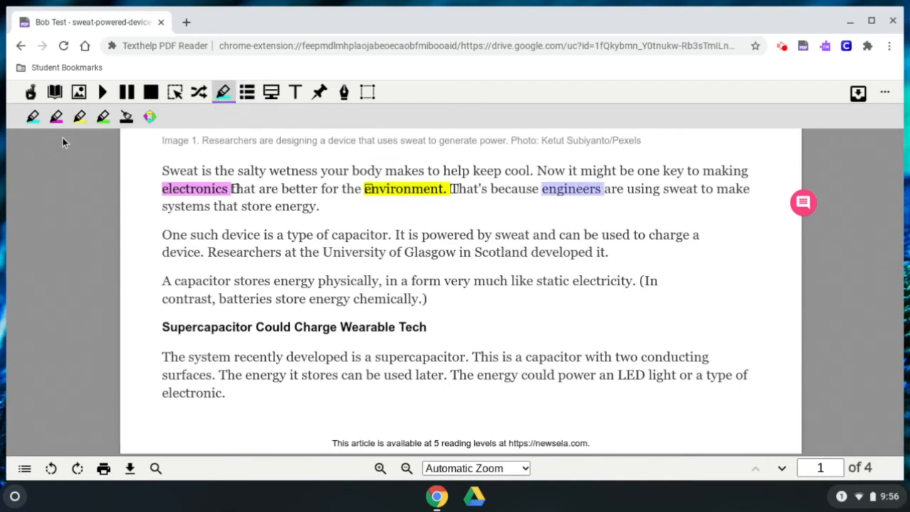
left_click(81, 121)
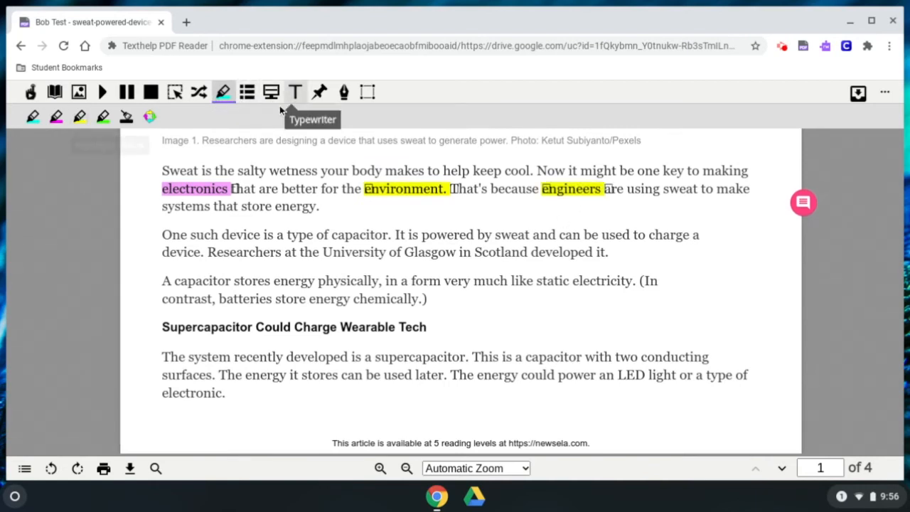
- Generate a vocabulary list document from the highlighted words and return to the PDF article
left_click(246, 98)
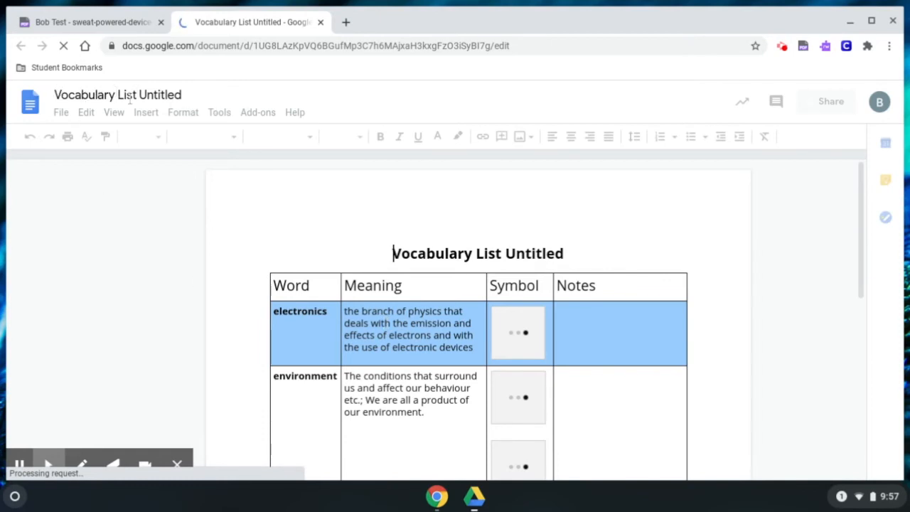
left_click(120, 22)
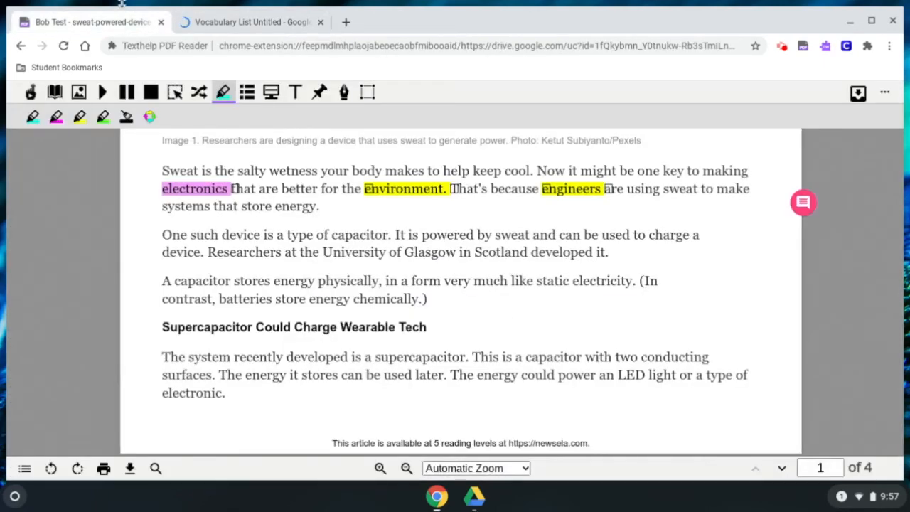
- Play the teacher's voice comment on page 2, pause it, and continue down to the Perspire For Power section
scroll(324, 240, "down", 1)
right_click(324, 241)
scroll(324, 243, "down", 5)
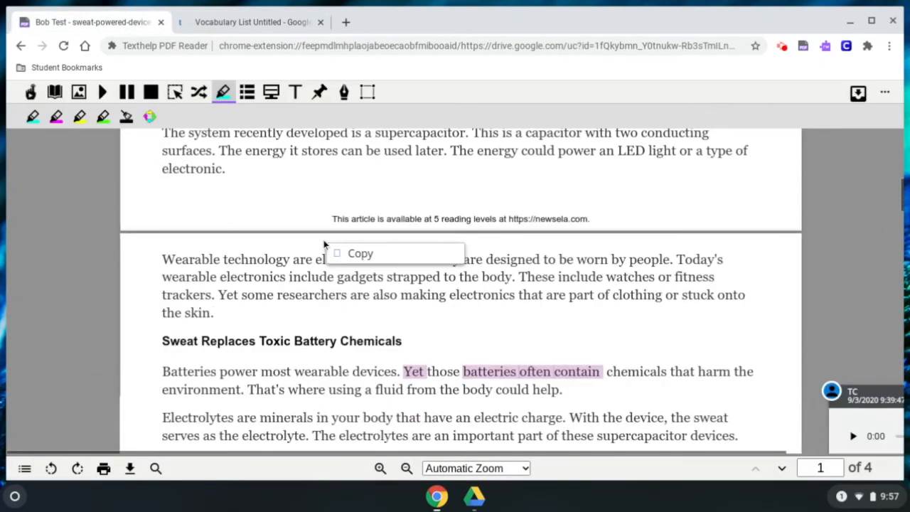
scroll(323, 242, "down", 1)
scroll(323, 242, "up", 2)
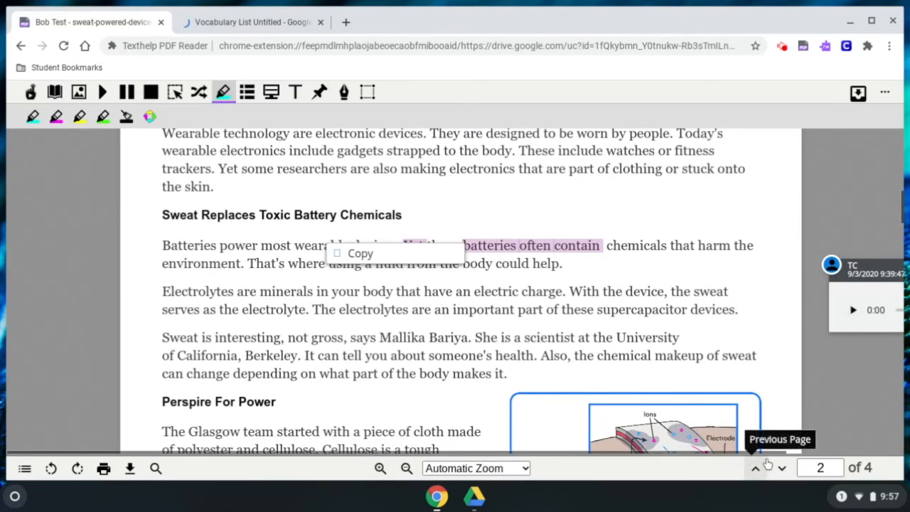
left_click(853, 310)
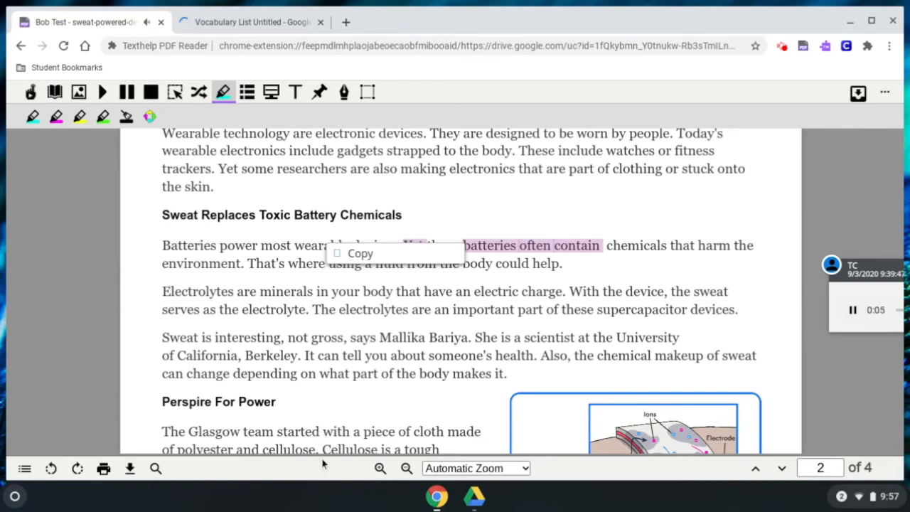
right_click(369, 446)
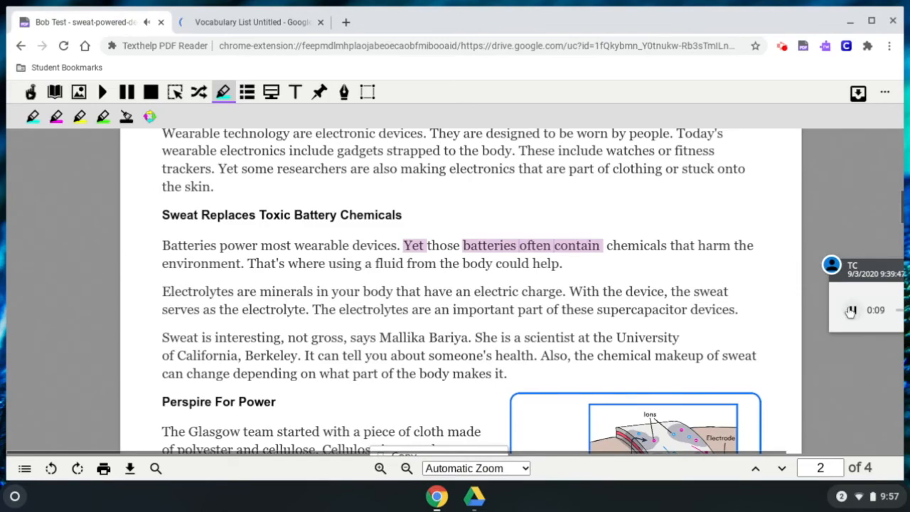
scroll(513, 251, "up", 4)
scroll(513, 250, "down", 6)
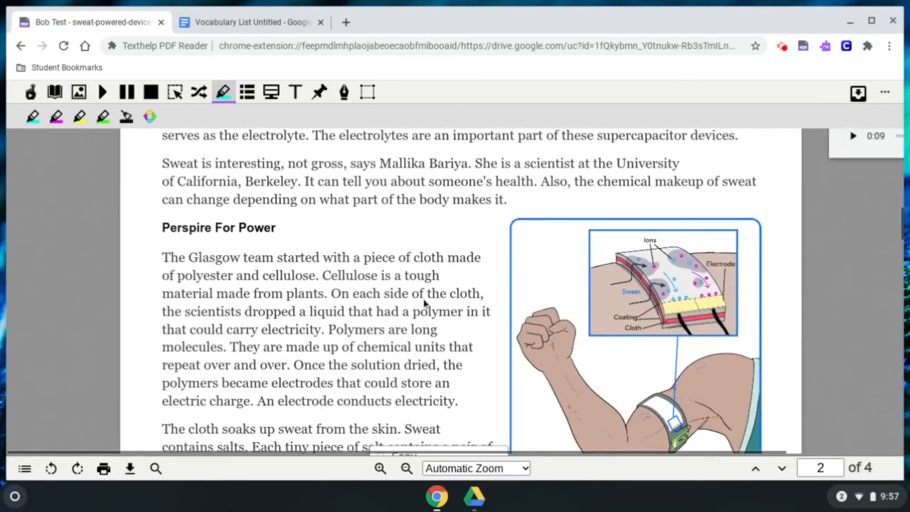
- In the quiz on page 4, circle answer A for question 1 and answer B for question 2 with black freehand drawing
scroll(321, 325, "down", 5)
scroll(322, 324, "down", 8)
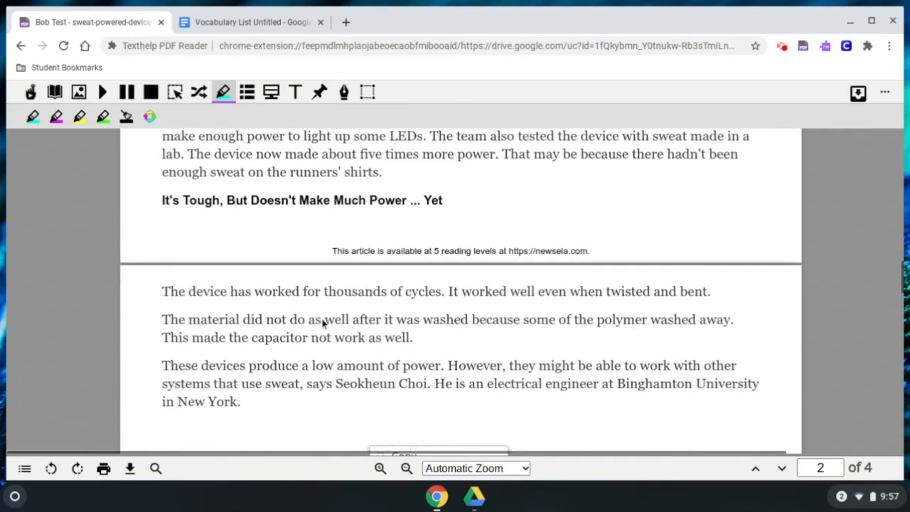
scroll(337, 394, "down", 2)
scroll(326, 261, "down", 5)
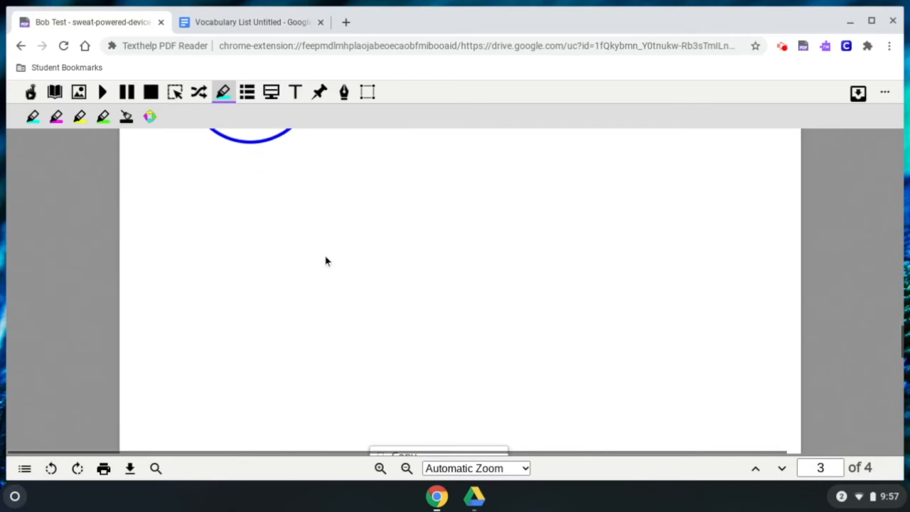
scroll(325, 309, "down", 5)
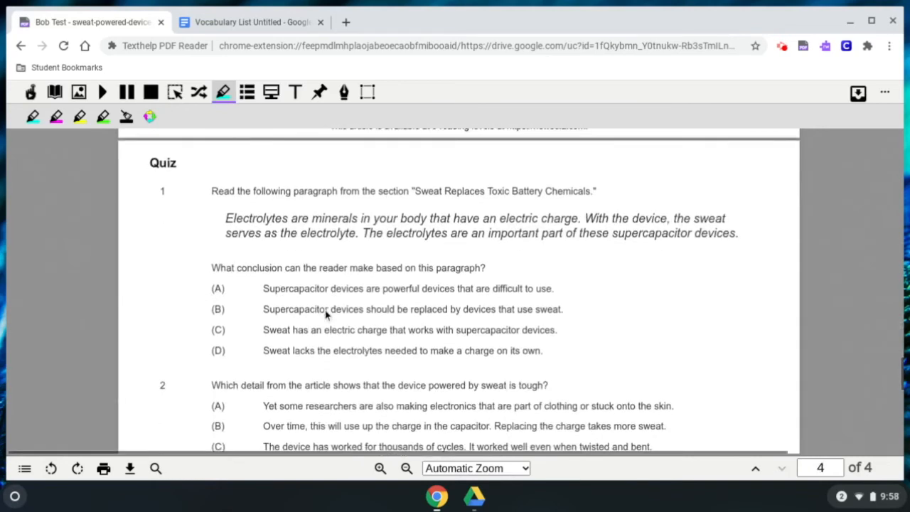
left_click(344, 90)
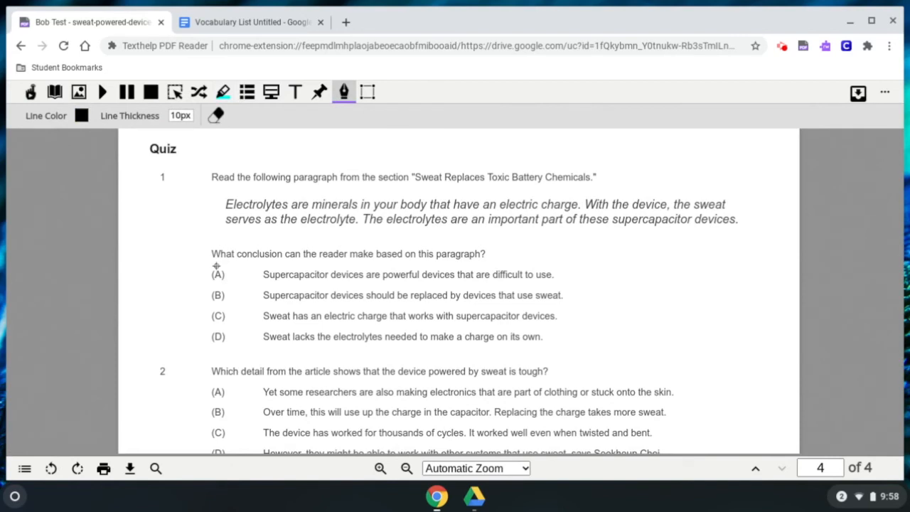
left_click_drag(227, 283, 219, 265)
left_click(344, 94)
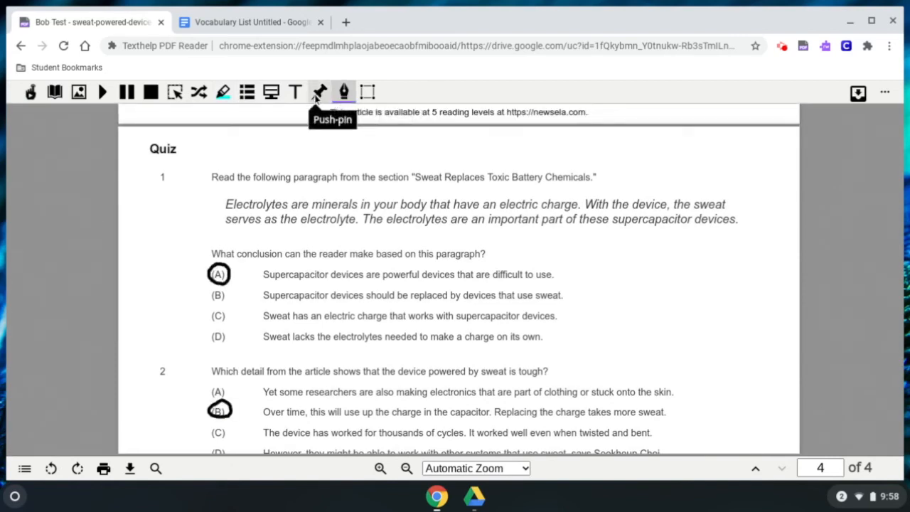
- Pin a note reading "Continue here" at the Quiz heading, reopen it to check the text, and close it
left_click(315, 93)
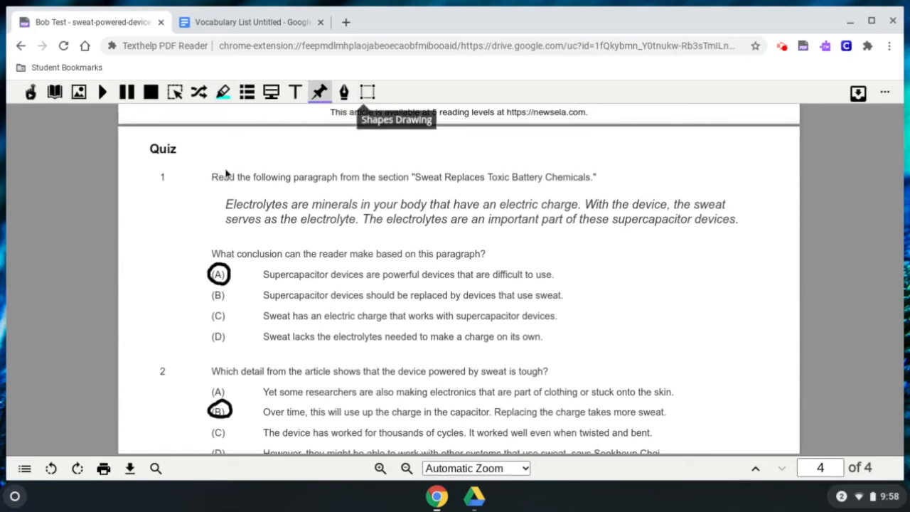
left_click(152, 145)
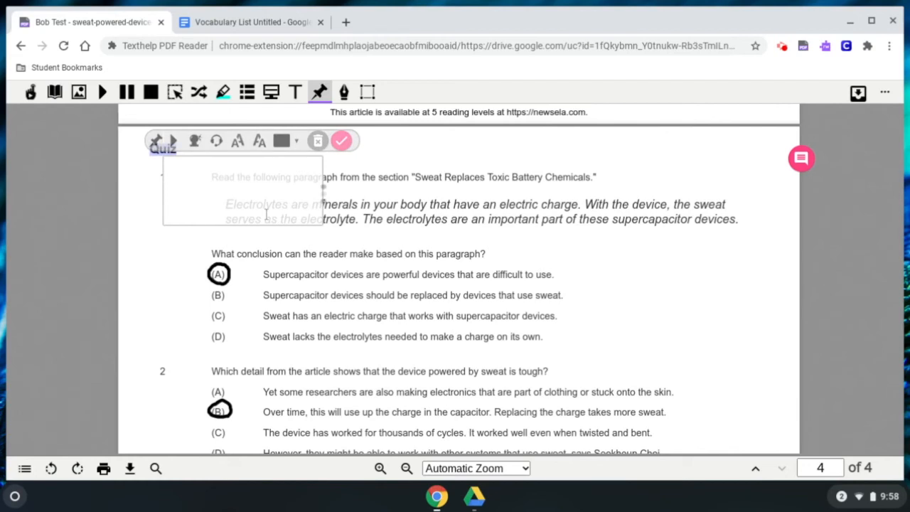
type("Continue here")
left_click(341, 141)
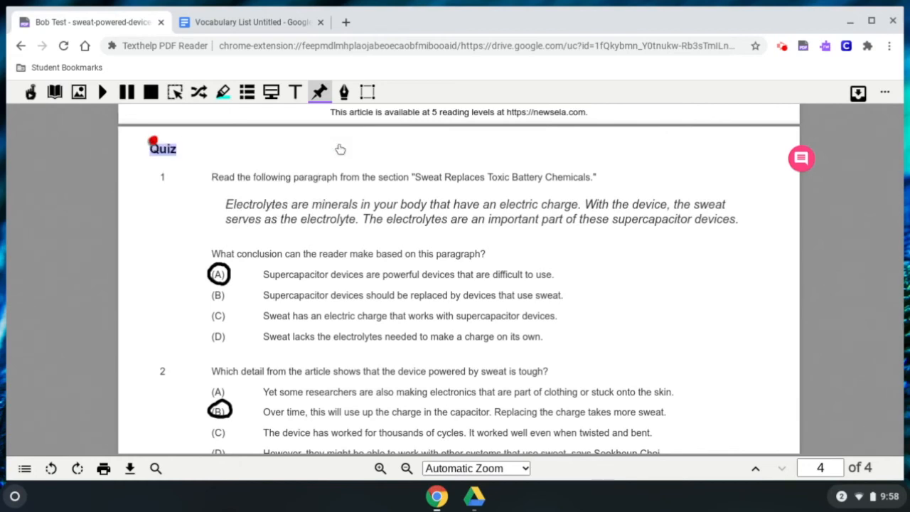
left_click(154, 145)
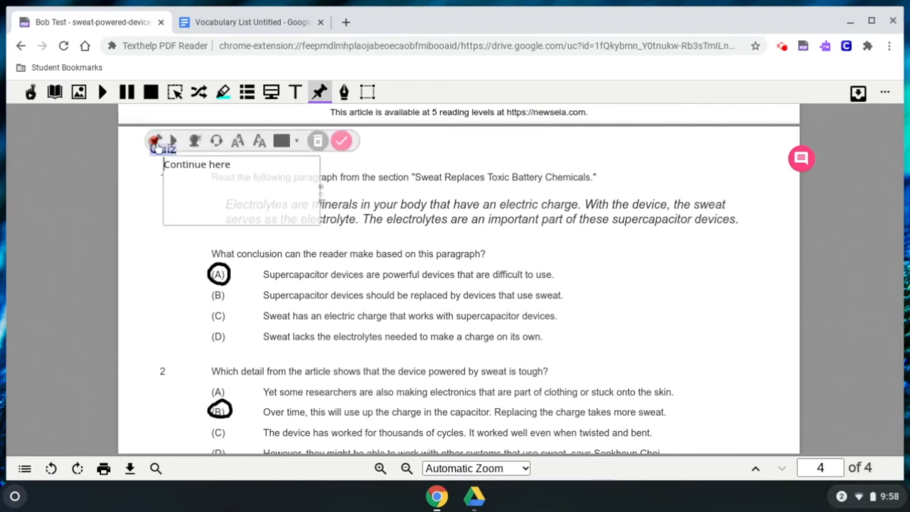
left_click(342, 141)
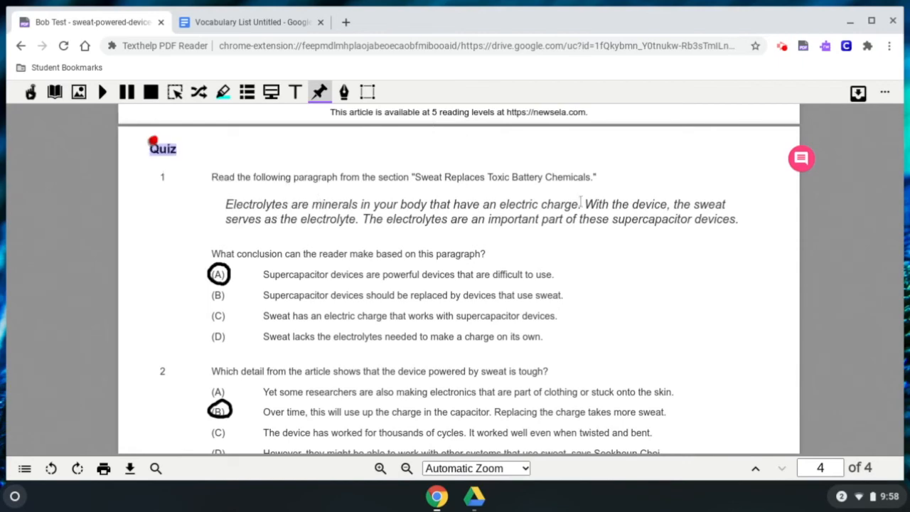
- Save the annotated PDF and turn it in for the Sweat Power Reading assignment in Google Classroom
scroll(581, 203, "down", 5)
scroll(581, 202, "up", 20)
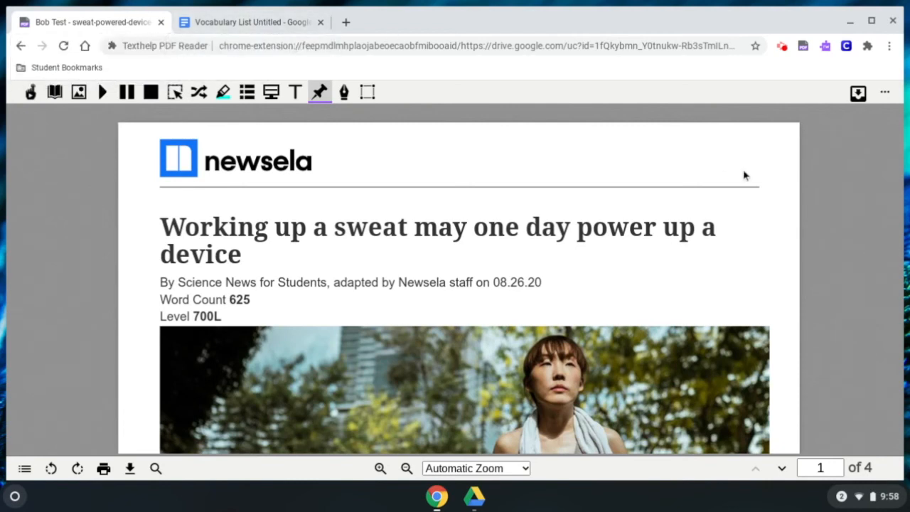
left_click(858, 95)
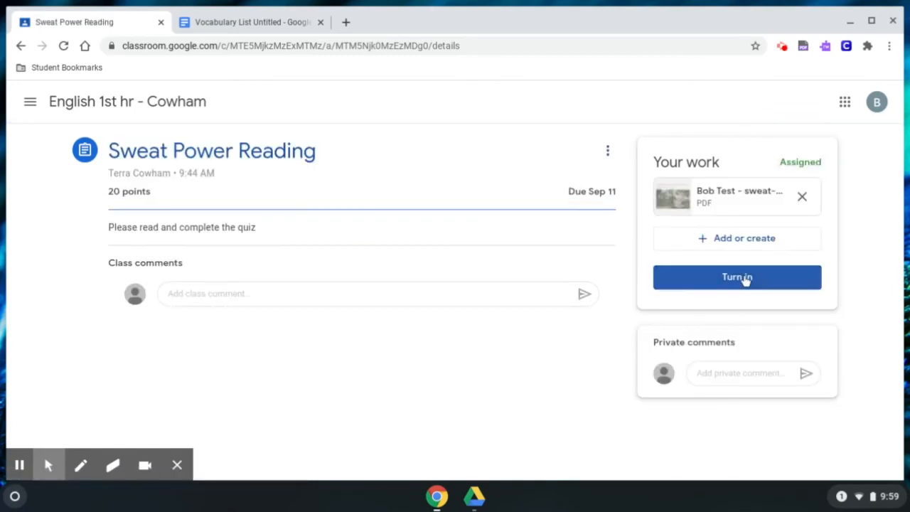
left_click(746, 279)
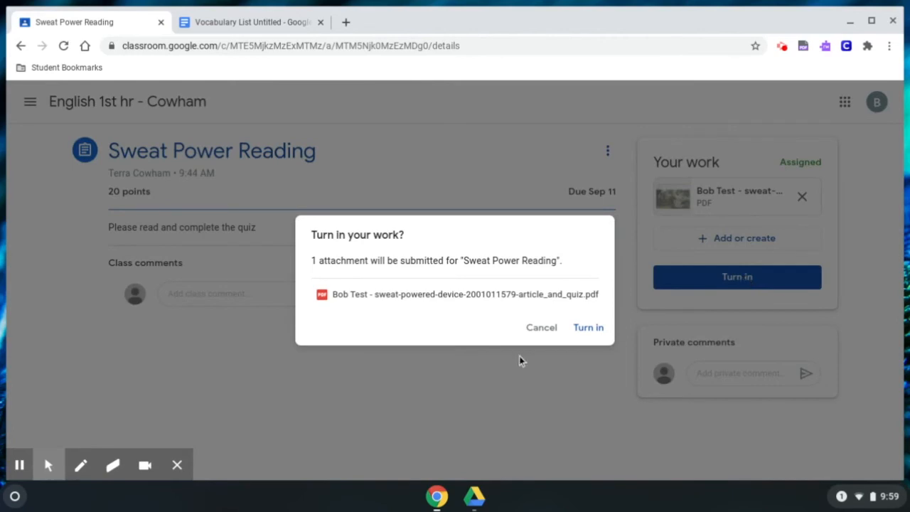
left_click(594, 328)
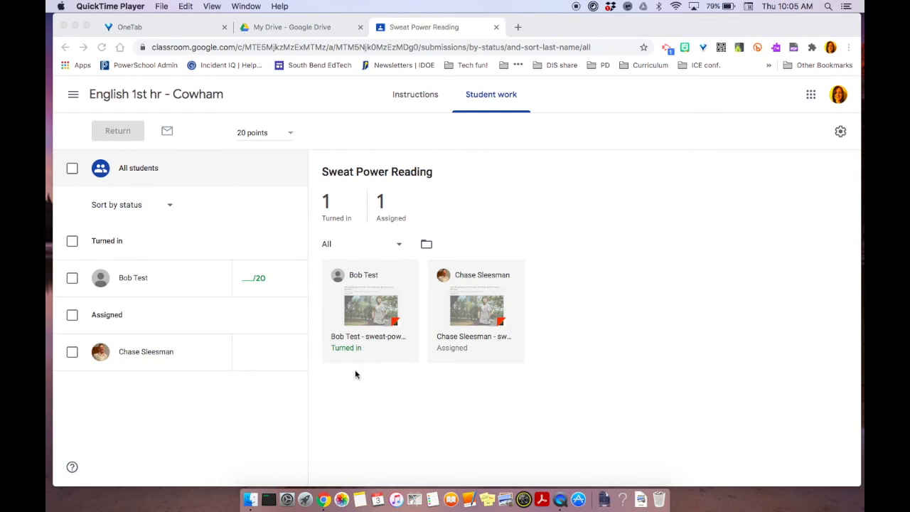
- From the teacher's student work view, open the turned-in PDF and review it from page 1 to the start of page 3
left_click(350, 320)
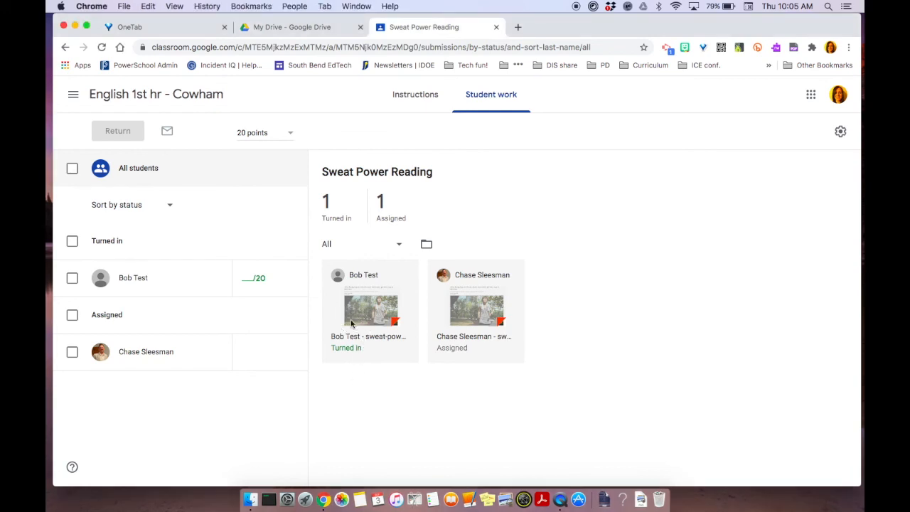
left_click(356, 336)
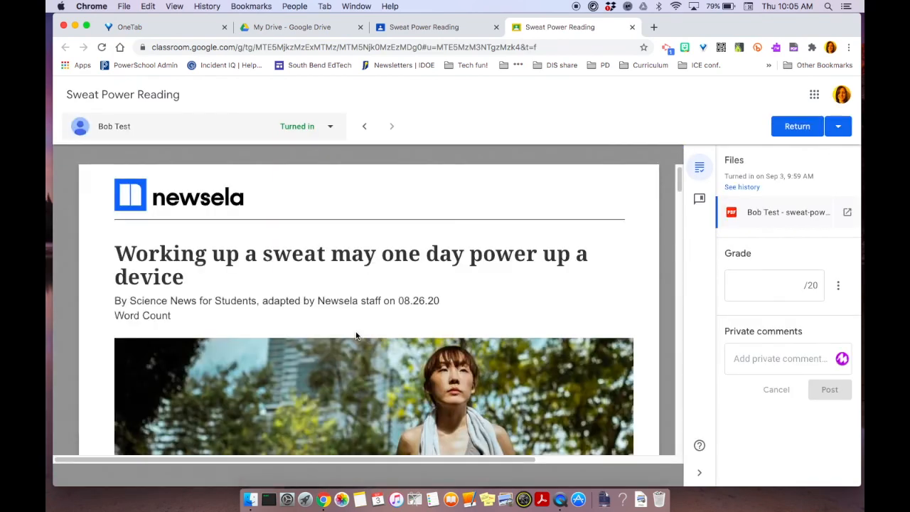
scroll(405, 315, "down", 15)
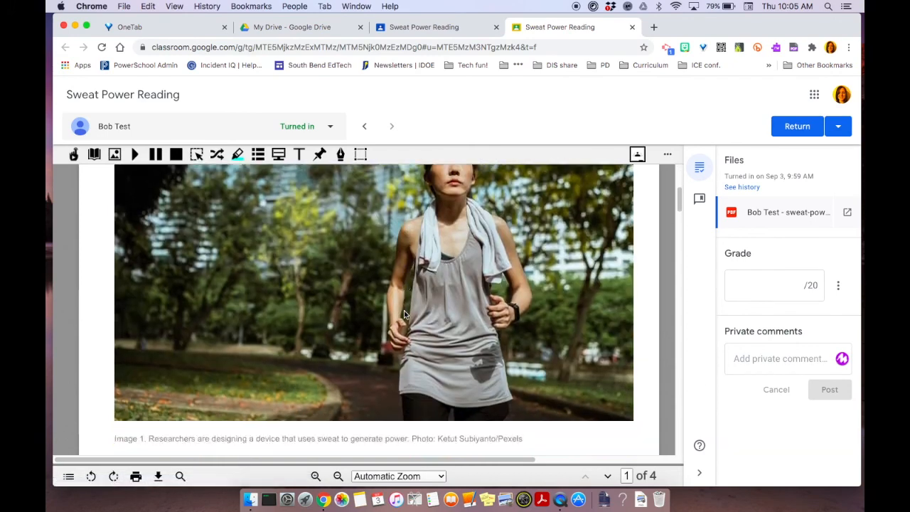
scroll(405, 315, "down", 4)
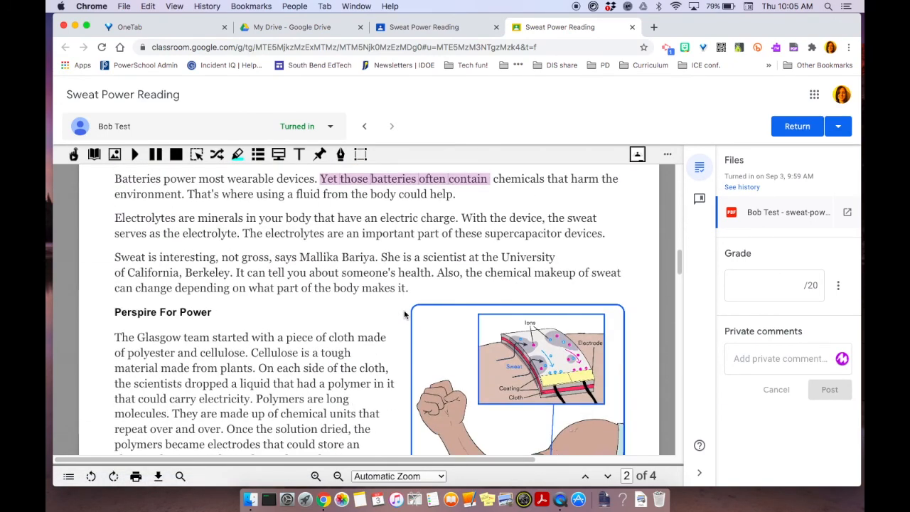
scroll(404, 314, "down", 2)
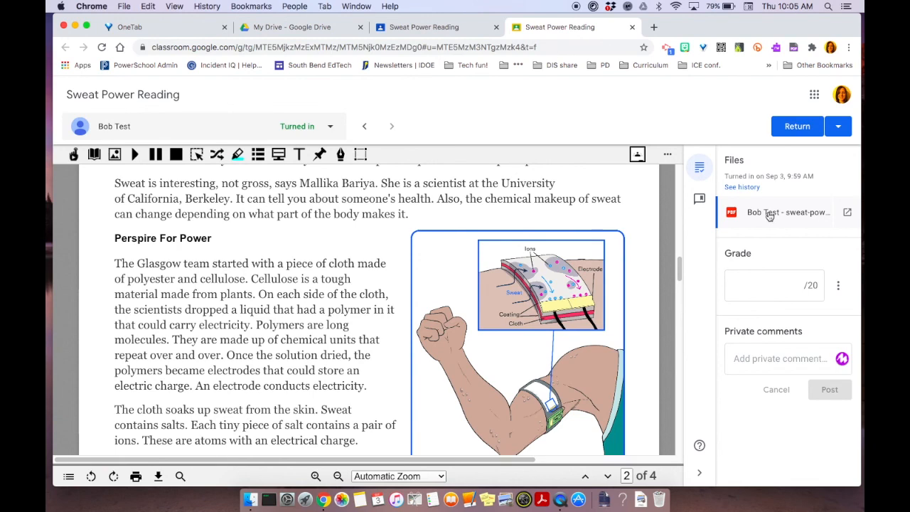
scroll(388, 291, "down", 5)
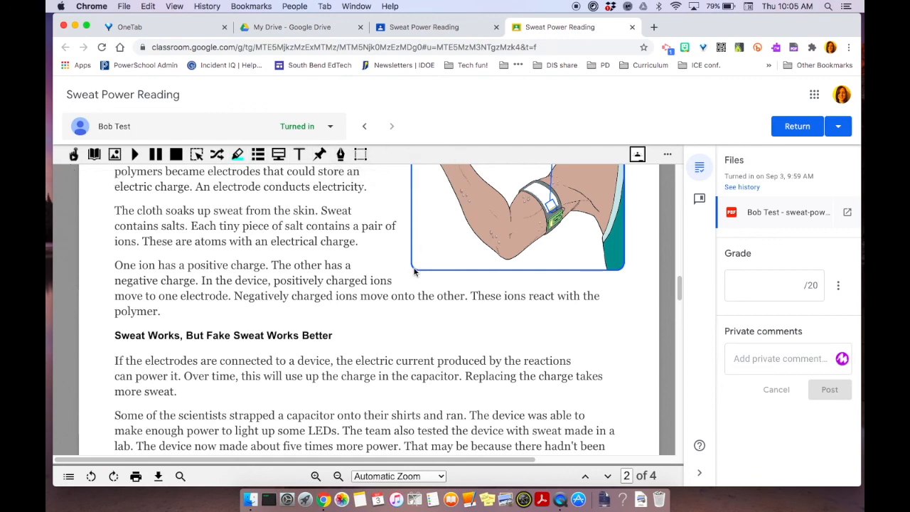
scroll(417, 271, "down", 4)
scroll(416, 272, "down", 8)
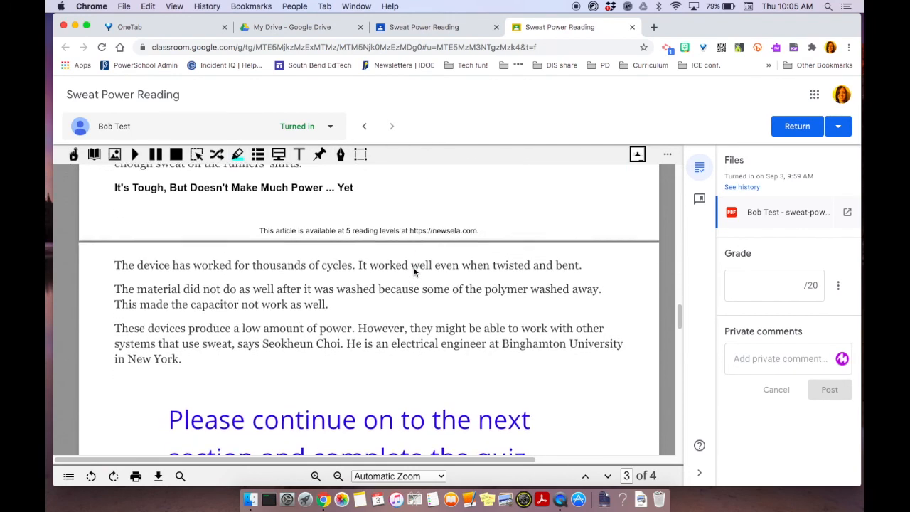
- Go back to page 2 of the submission and look at the teacher's voice comment beside the highlighted sentence
scroll(416, 273, "up", 17)
scroll(415, 273, "up", 14)
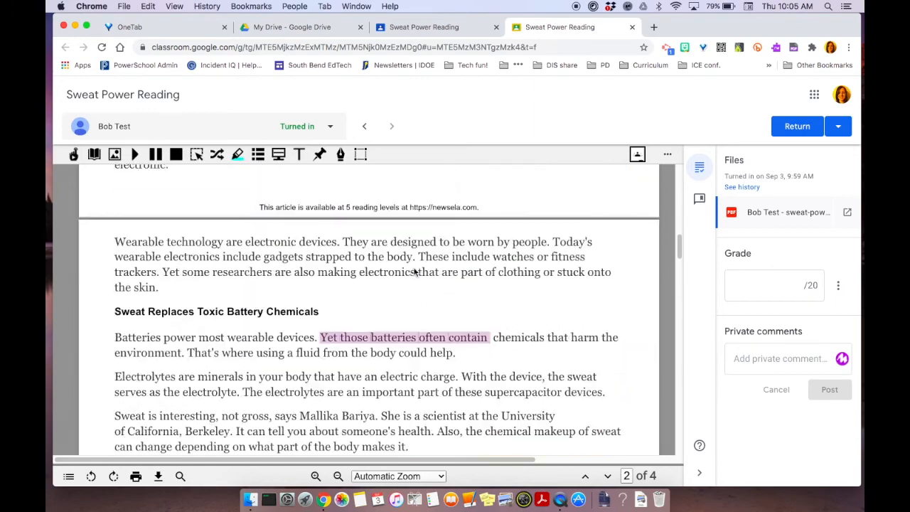
scroll(409, 344, "down", 4)
scroll(408, 344, "down", 5)
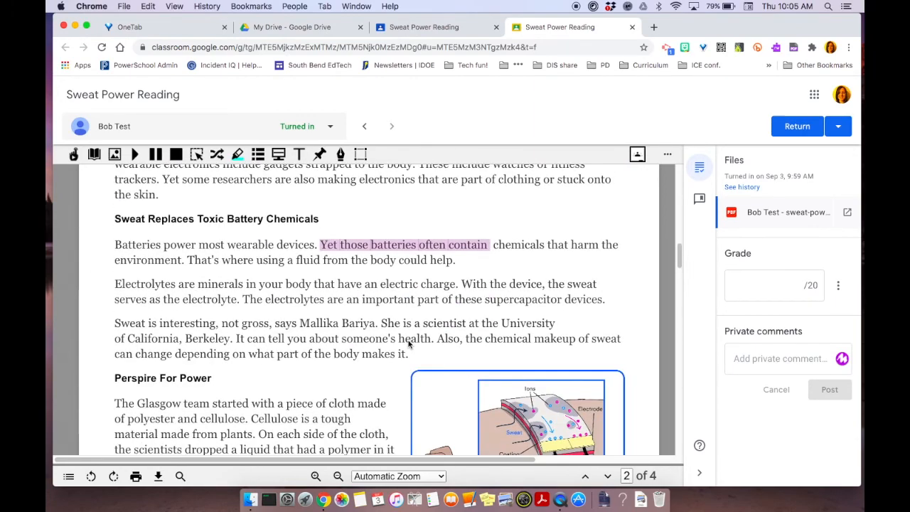
scroll(440, 238, "right", 3)
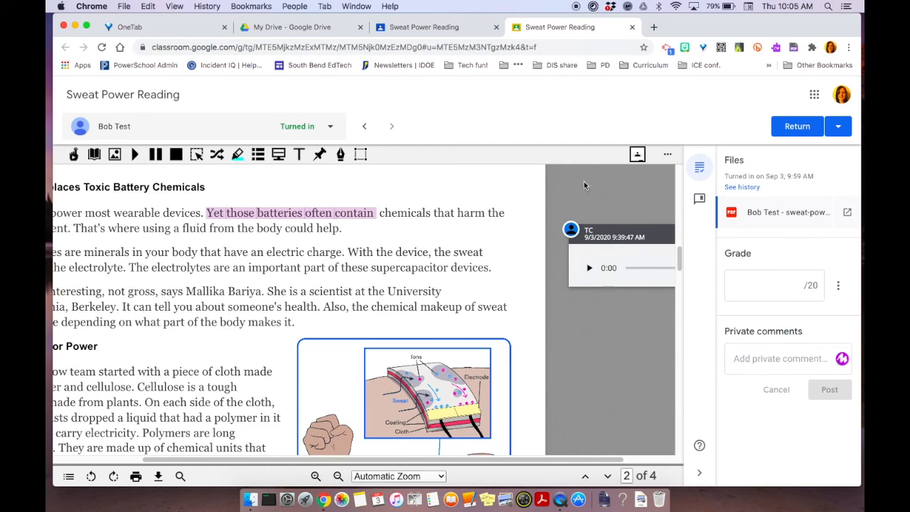
scroll(310, 285, "left", 3)
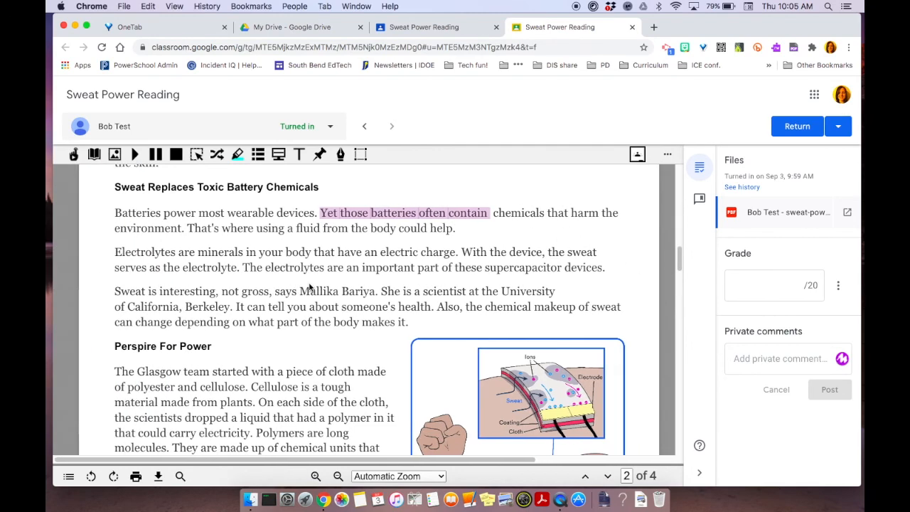
- Check the student's highlighted words on page 1 and the circled quiz answers on page 4
scroll(310, 284, "up", 7)
scroll(309, 284, "up", 5)
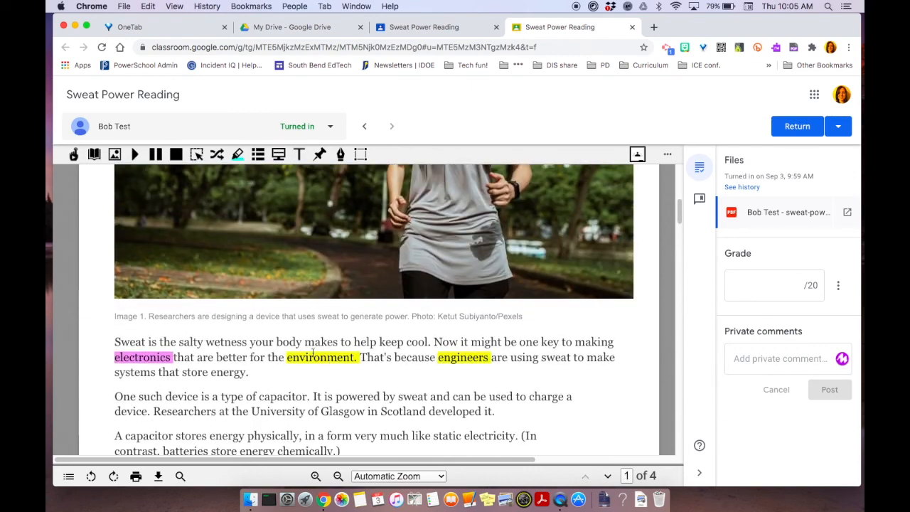
scroll(415, 348, "down", 20)
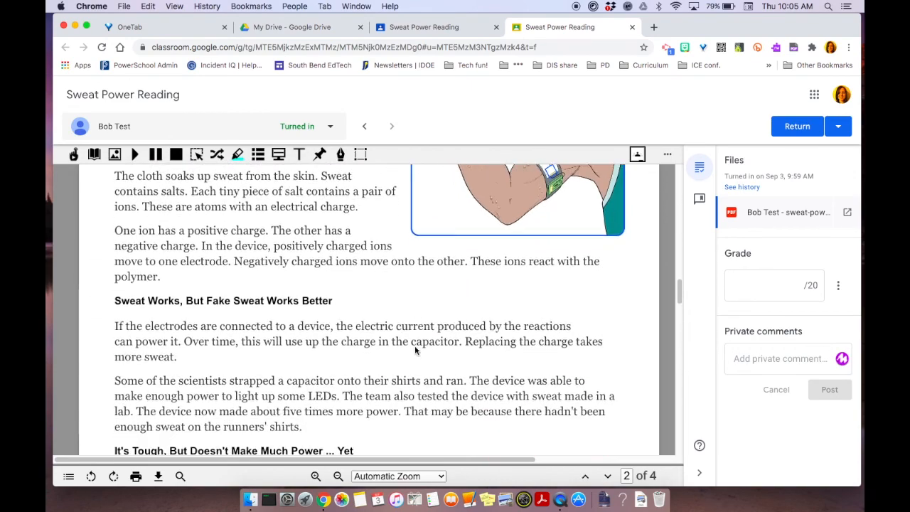
scroll(415, 350, "down", 5)
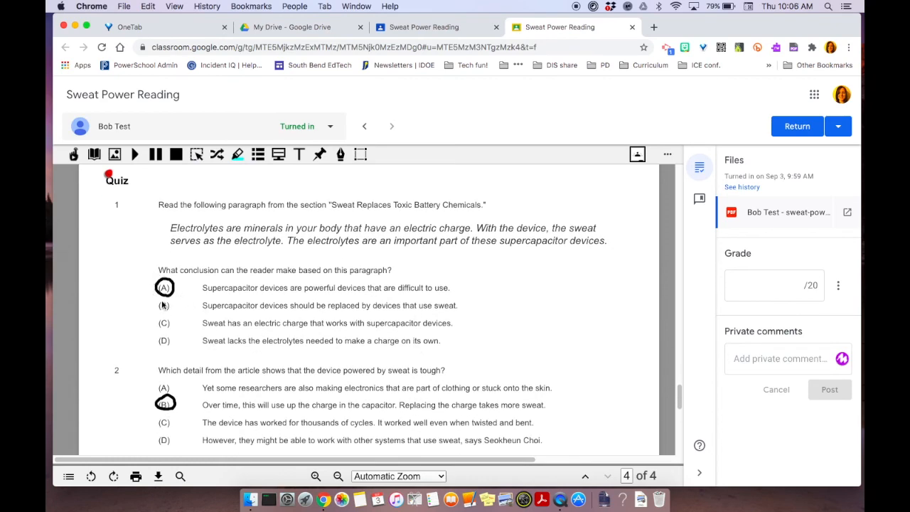
- Open the submitted PDF in its own Drive view, open it with Read&Write for Google Chrome, and find the highlighted words on page 1
left_click(785, 217)
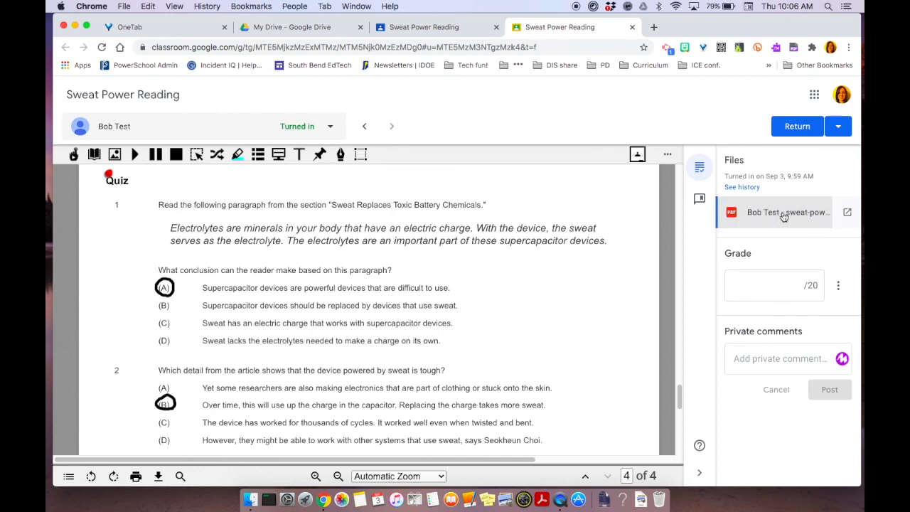
left_click(846, 212)
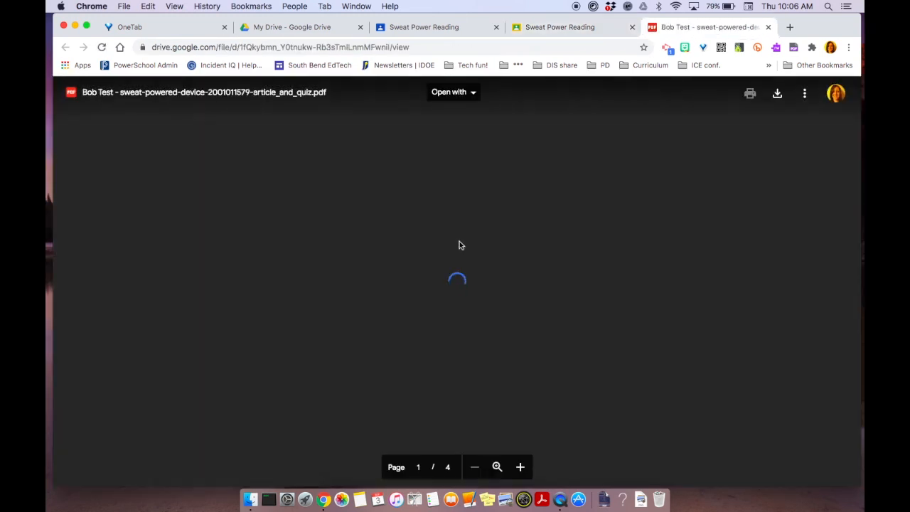
scroll(483, 227, "down", 10)
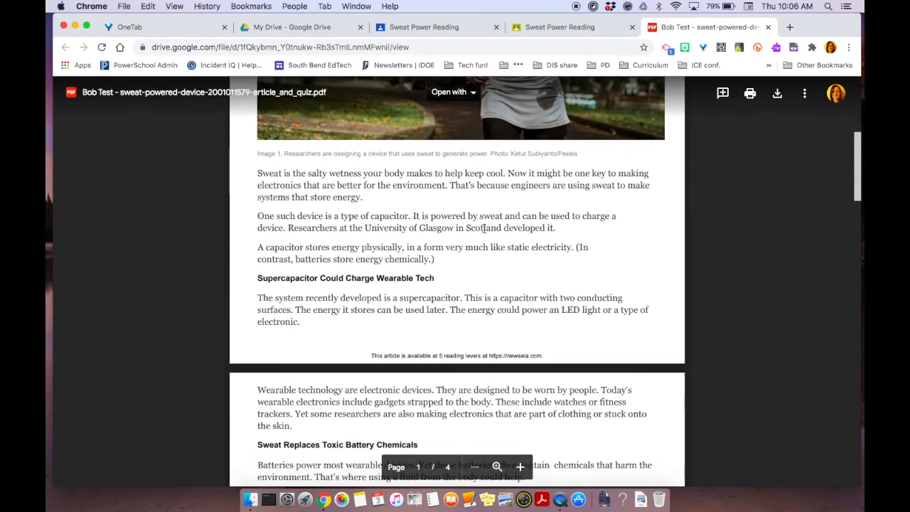
left_click(453, 92)
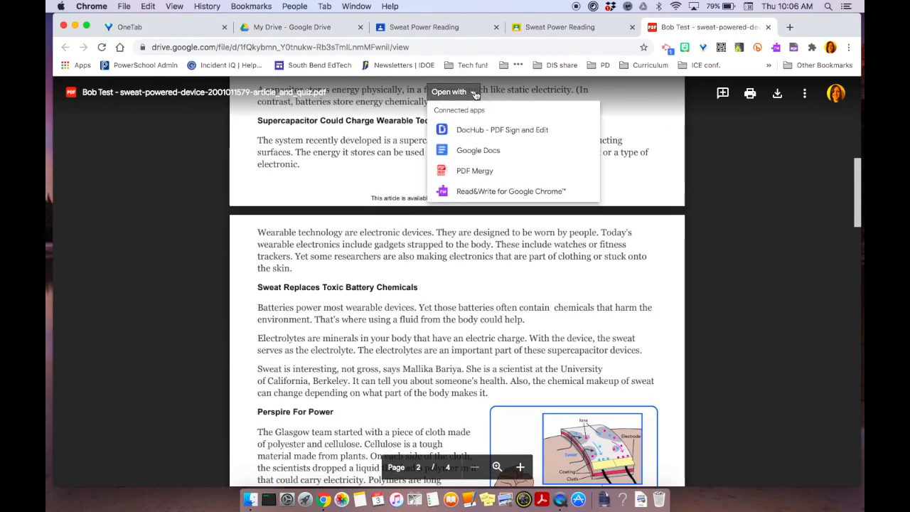
left_click(472, 191)
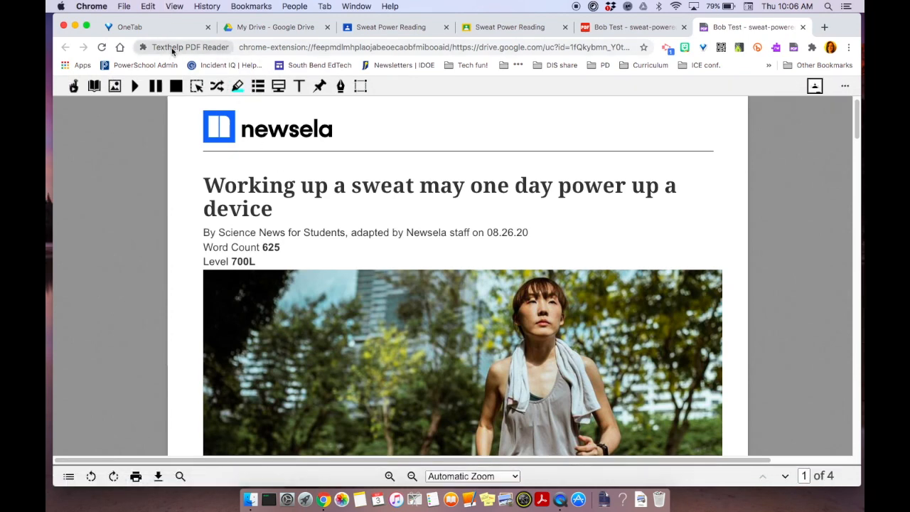
scroll(180, 128, "down", 10)
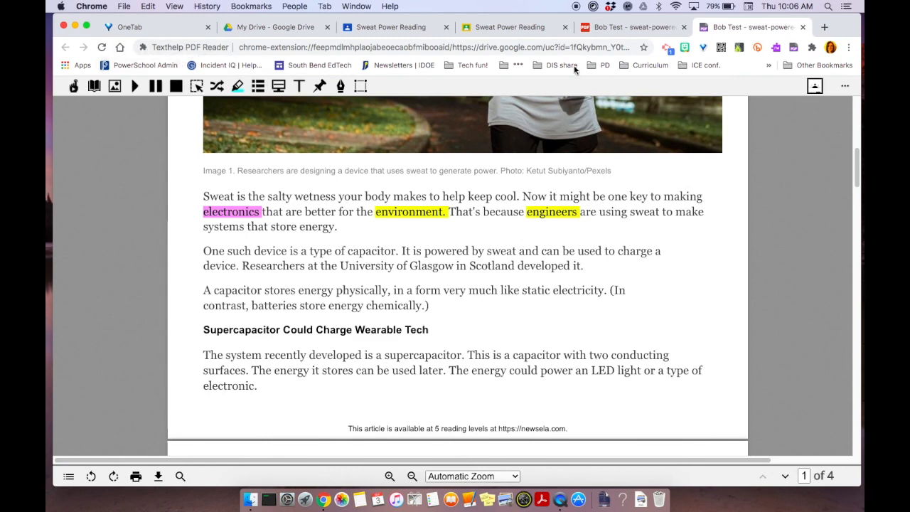
- Compare with the plain Drive preview of the PDF around page 2, and return to the Classroom grading view
left_click(626, 27)
scroll(404, 330, "down", 6)
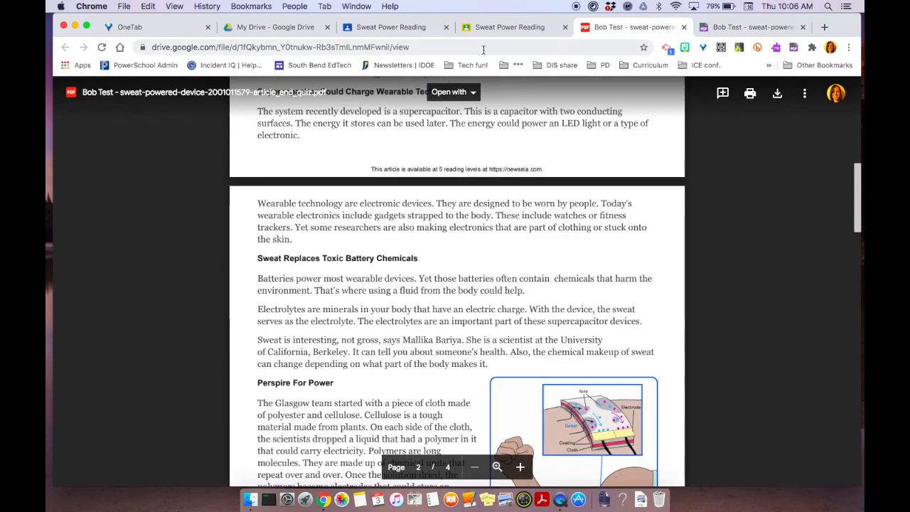
left_click(492, 29)
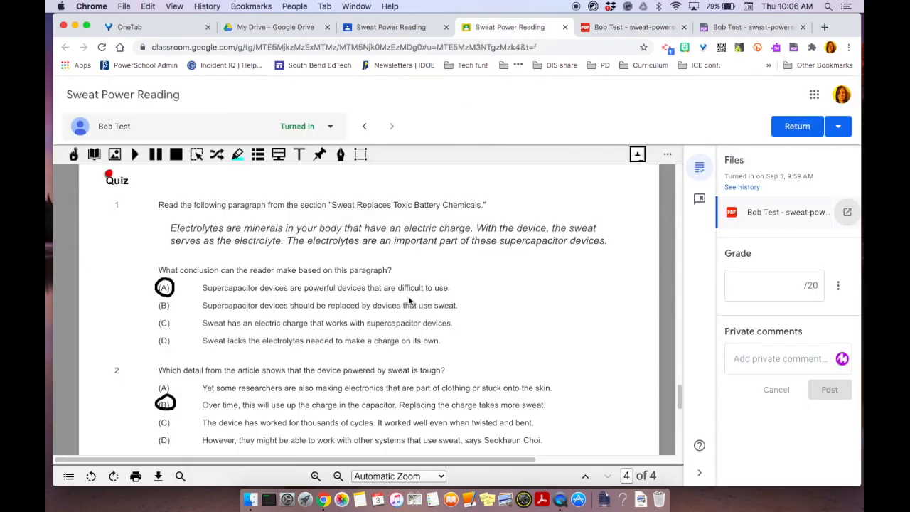
- Draw a blue freehand line across the first half of quiz question 1's instruction in the student's submission
scroll(354, 302, "up", 5)
scroll(354, 302, "down", 4)
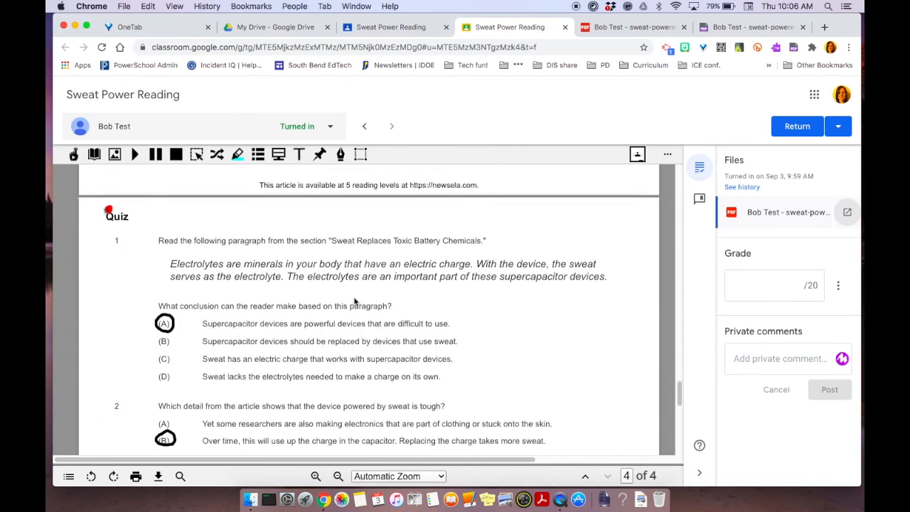
left_click(340, 155)
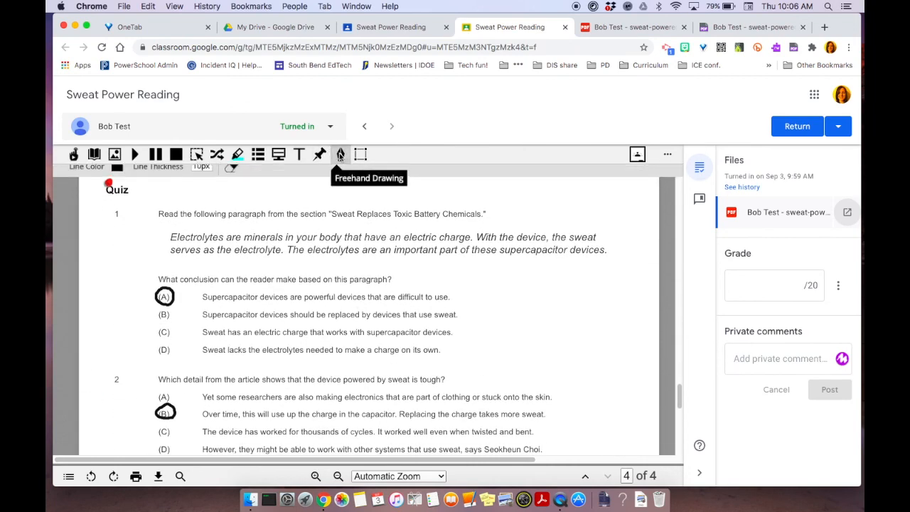
left_click(117, 176)
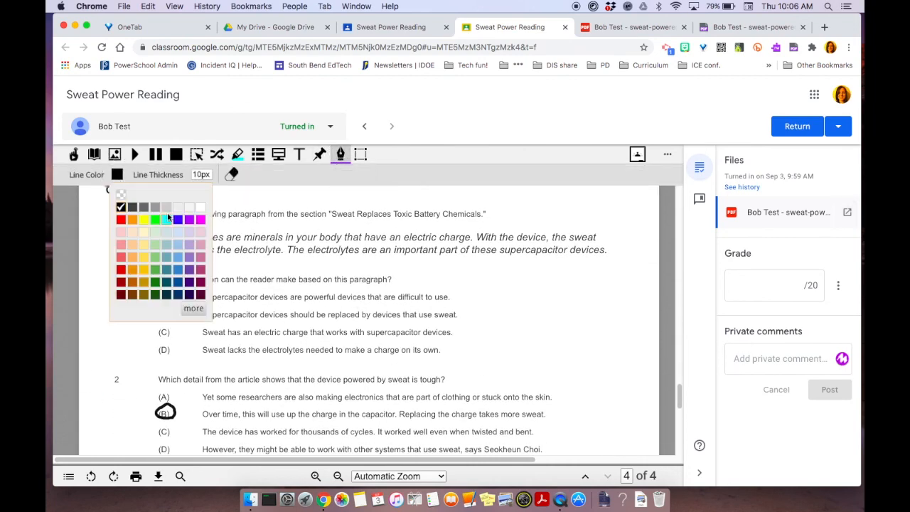
left_click(178, 220)
left_click_drag(152, 223, 350, 204)
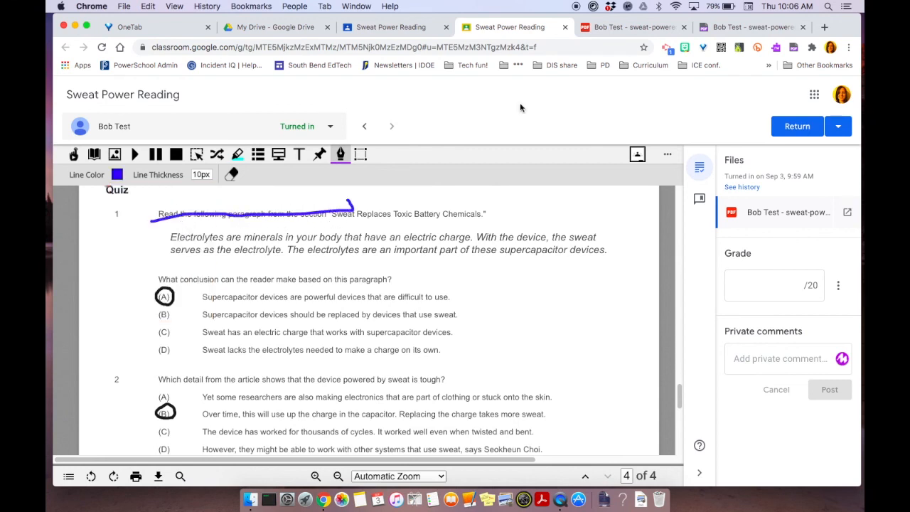